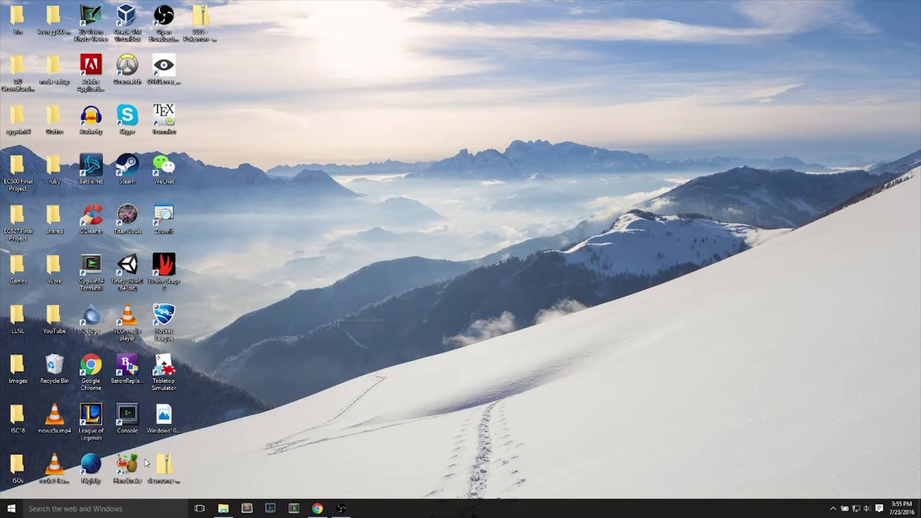
Open the computer's system properties to check the Windows edition, processor, memory and system type.
left_click(72, 508)
type("p")
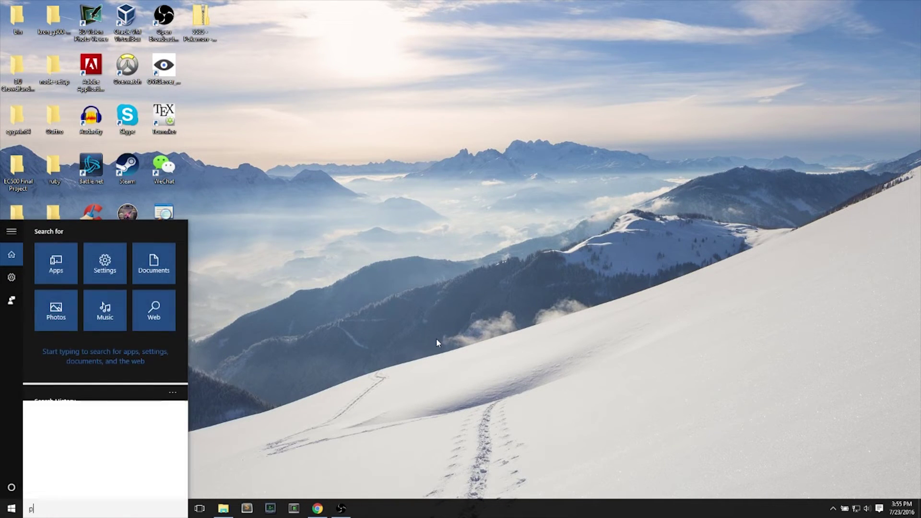
type("c")
right_click(153, 265)
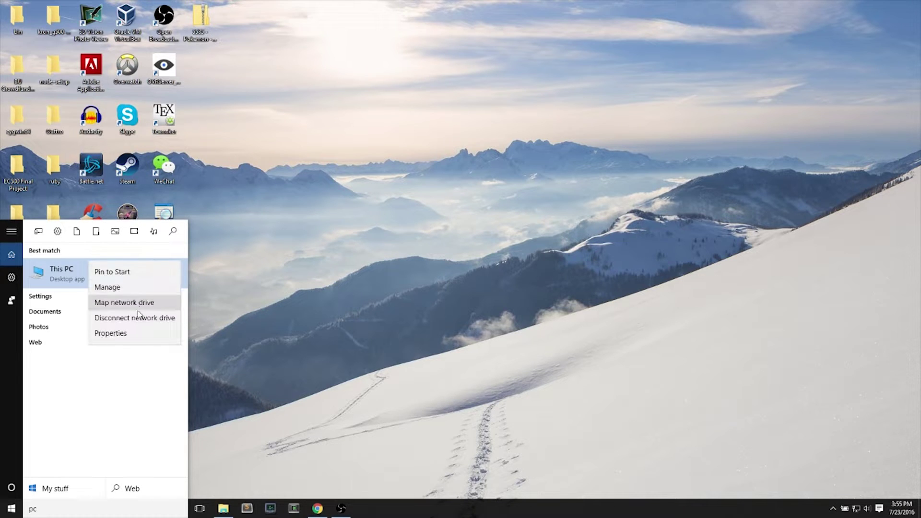
left_click(139, 332)
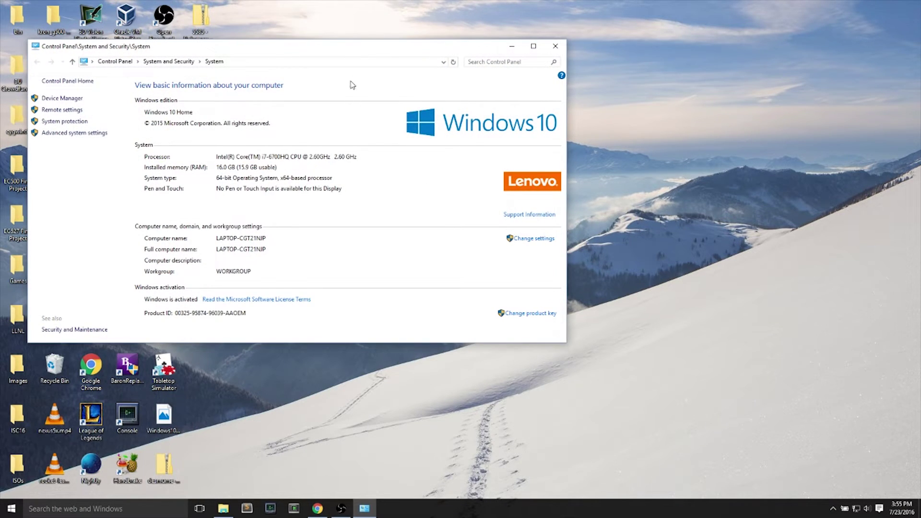
left_click_drag(349, 47, 509, 61)
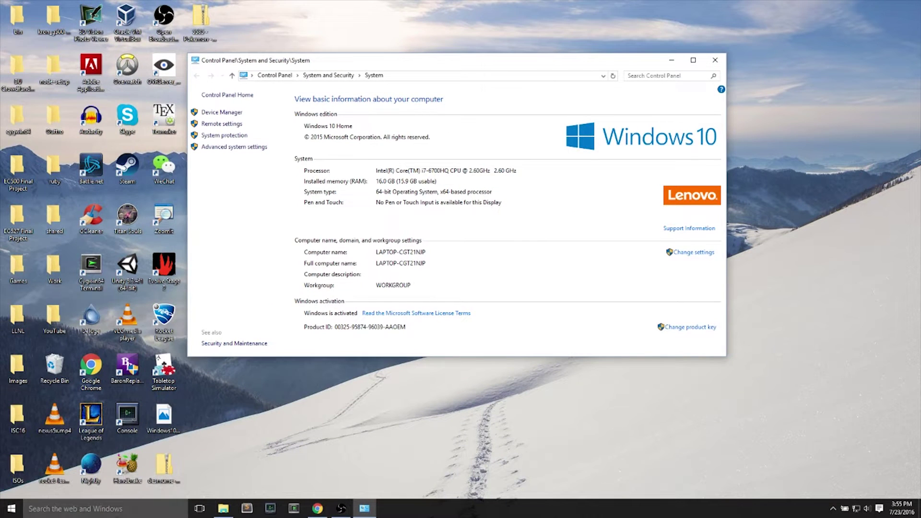
Run dxdiag to inspect the first display adapter and the render device, then close the diagnostic and system information windows.
key("super")
type("dxdiag")
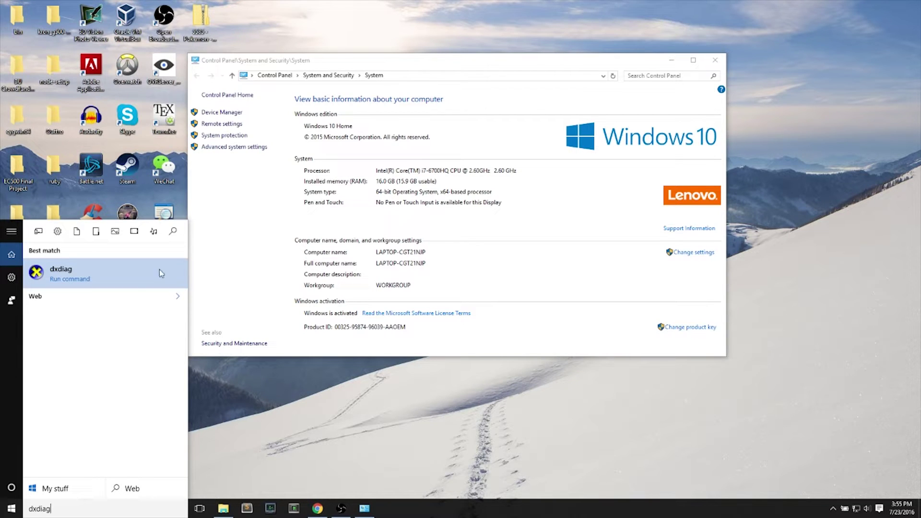
left_click(85, 278)
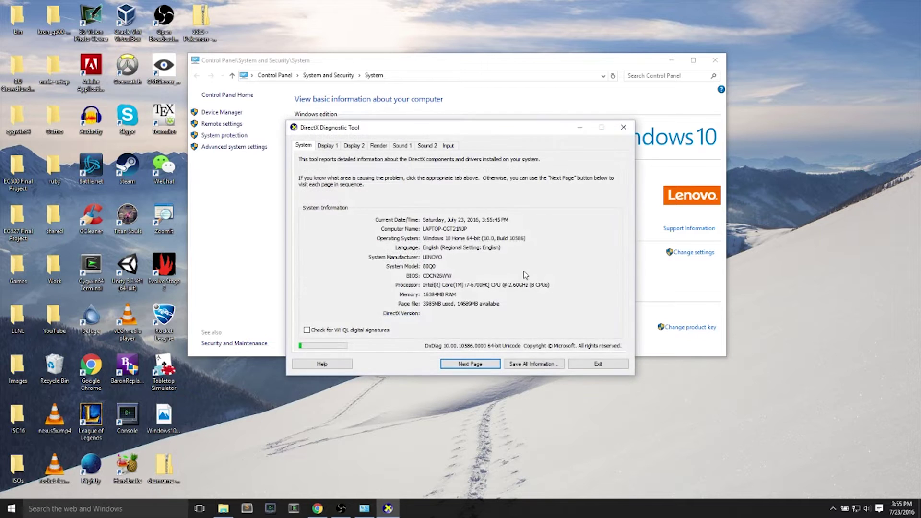
left_click(331, 149)
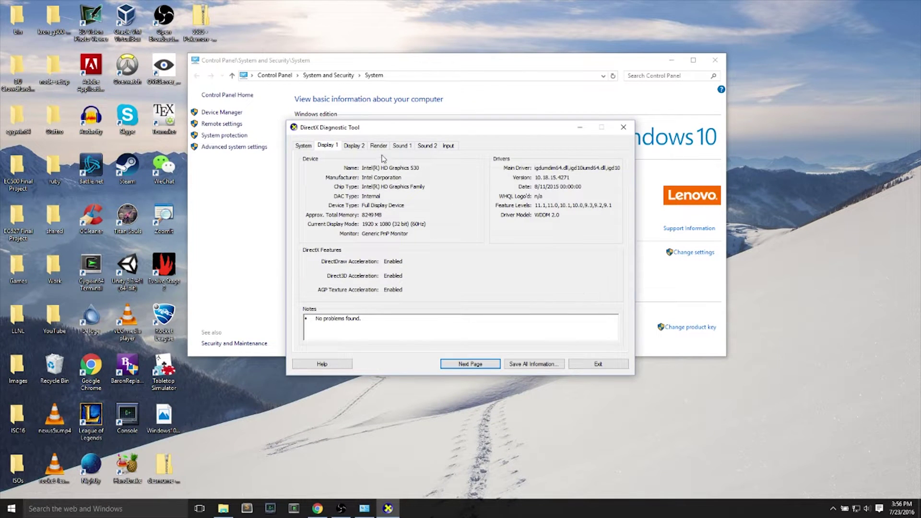
left_click(378, 146)
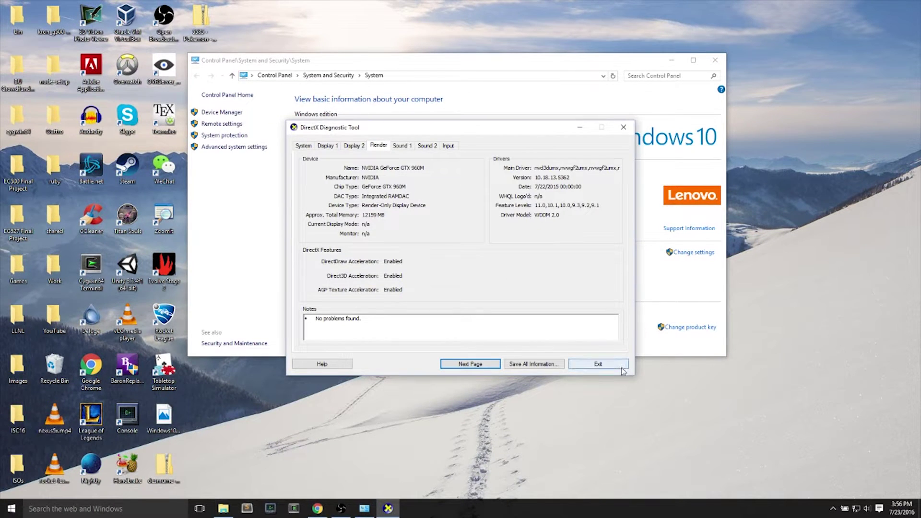
left_click(623, 371)
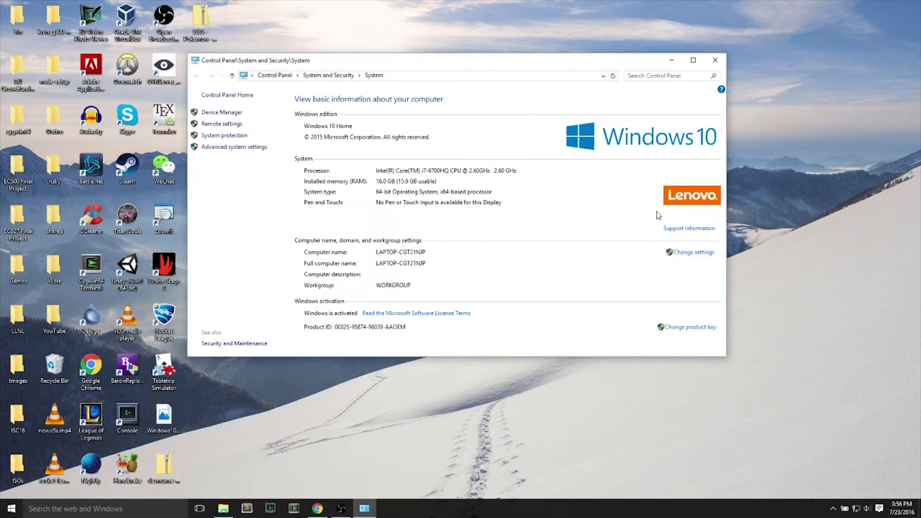
left_click(716, 61)
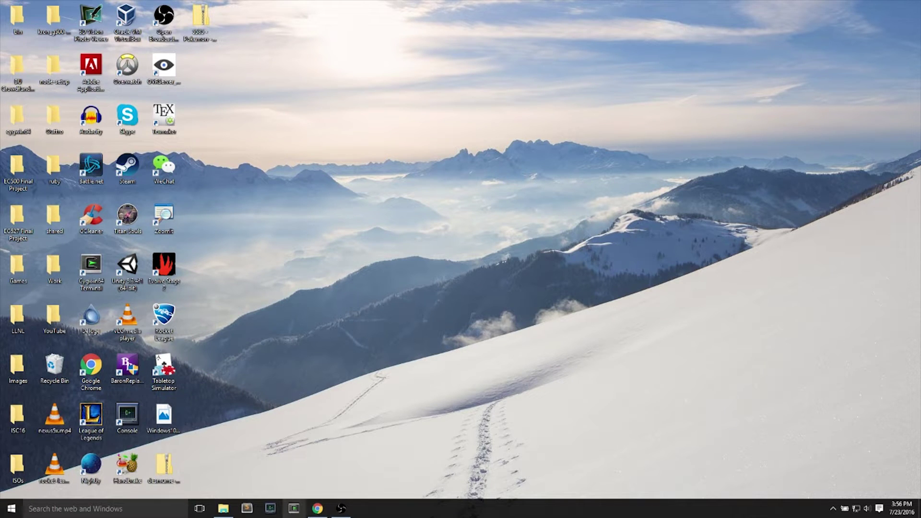
Switch to Chrome and open the download page of desmume.org in a new tab.
left_click(312, 466)
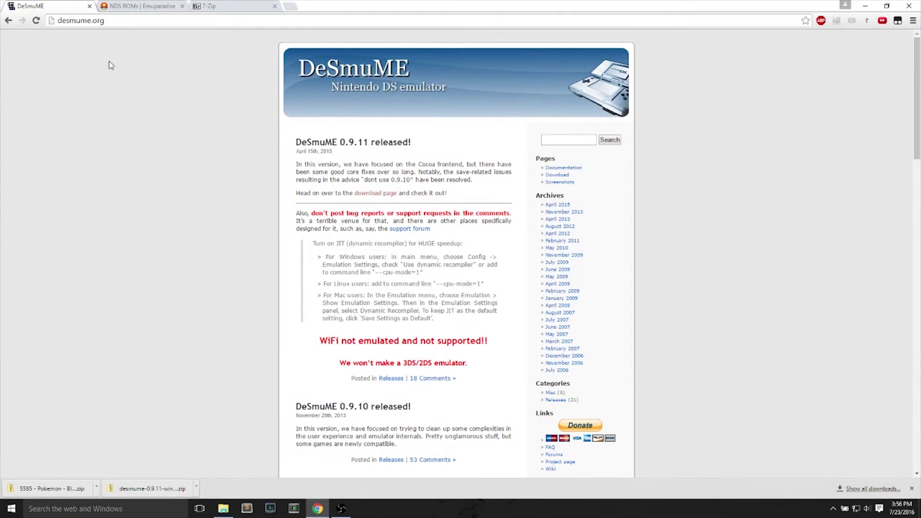
left_click(67, 21)
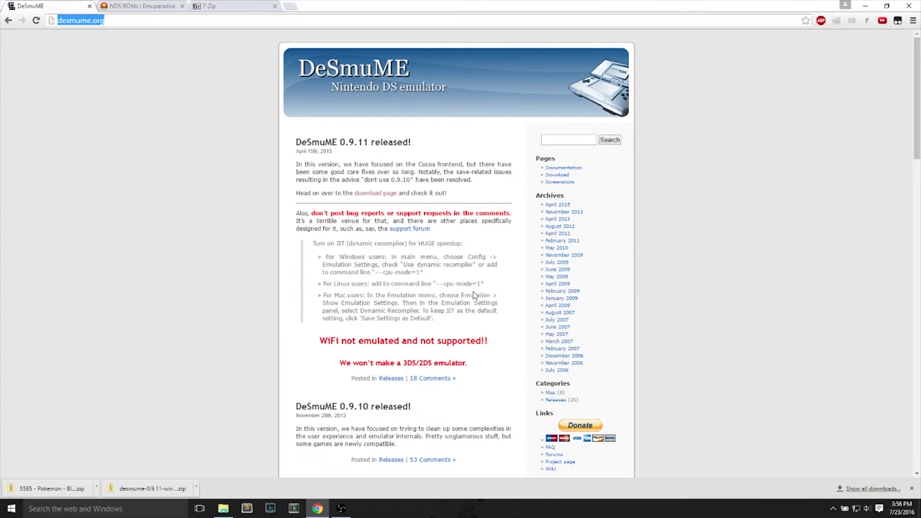
right_click(377, 193)
left_click(386, 202)
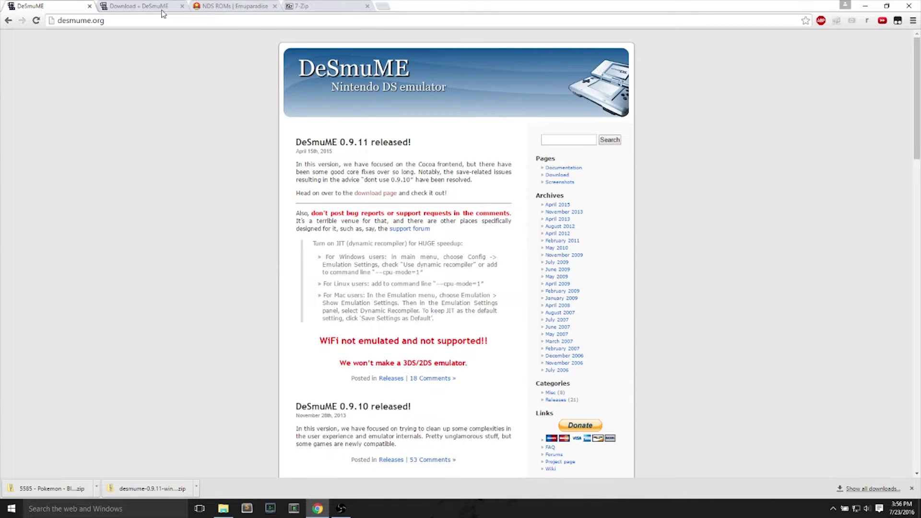
left_click(144, 6)
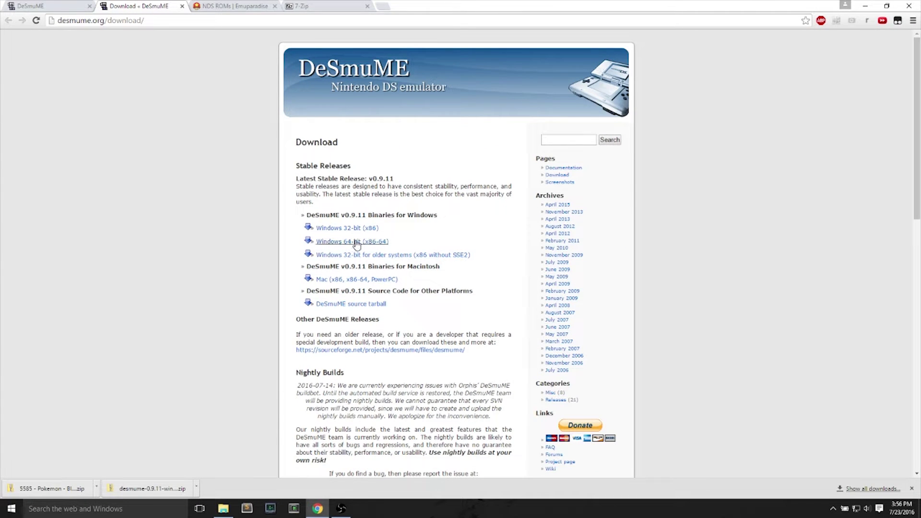
Request the DeSmuME v0.9.11 Windows 64-bit download in a new tab and cancel saving the zip file.
right_click(356, 244)
left_click(379, 247)
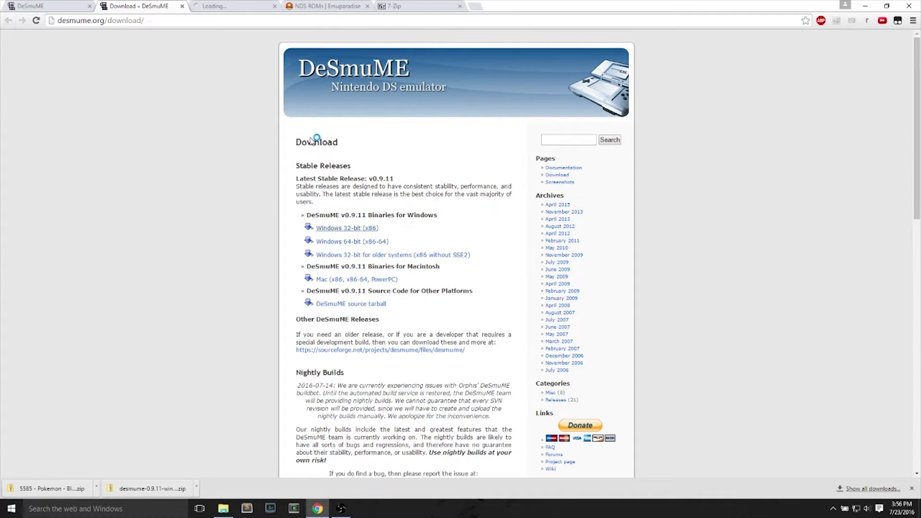
left_click(229, 6)
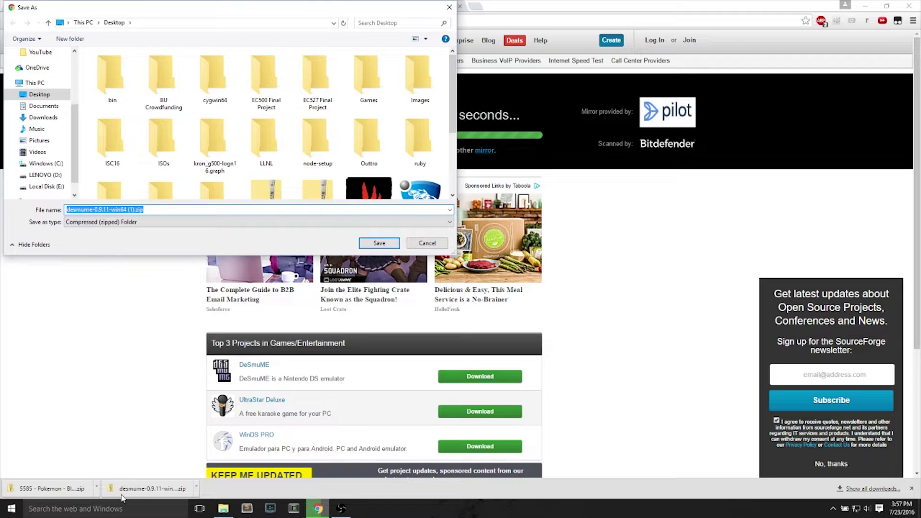
key("Escape")
left_click(439, 243)
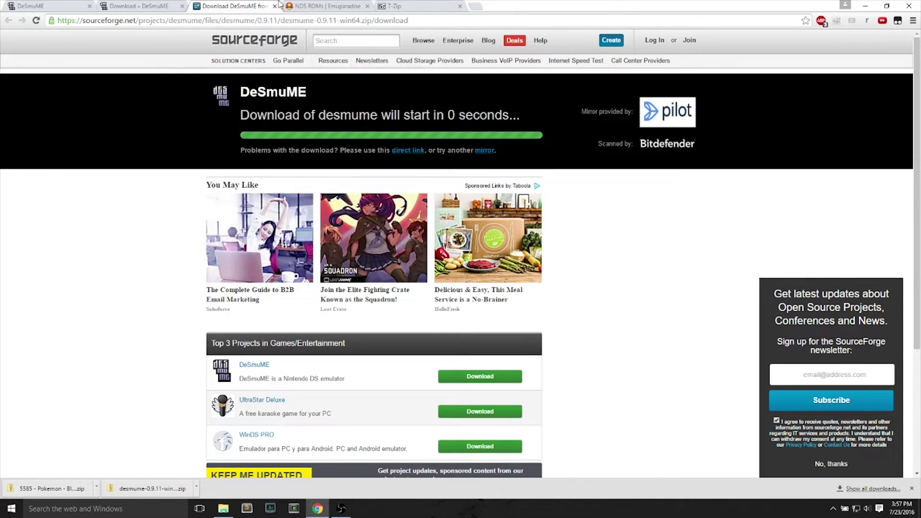
Go to Emuparadise's Nintendo DS ROMs page and open the most-downloaded entry Pokemon - Black Version.
left_click(307, 5)
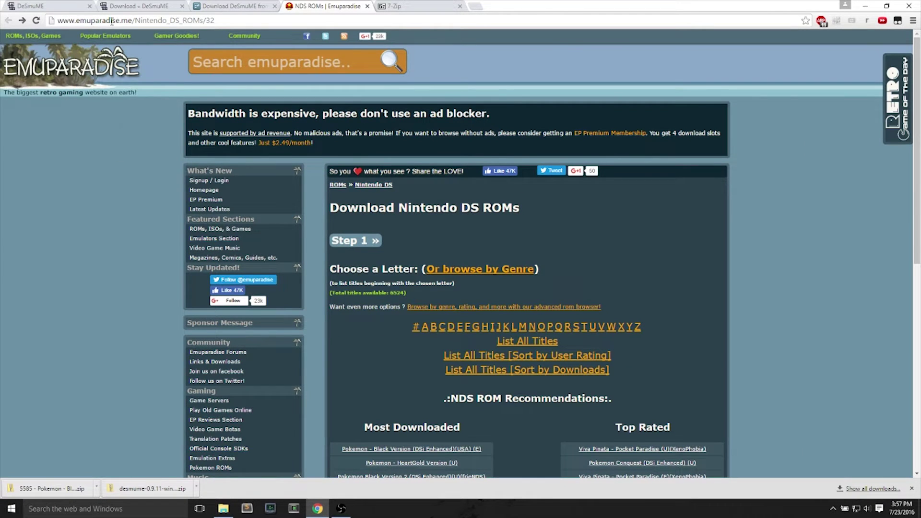
left_click(75, 26)
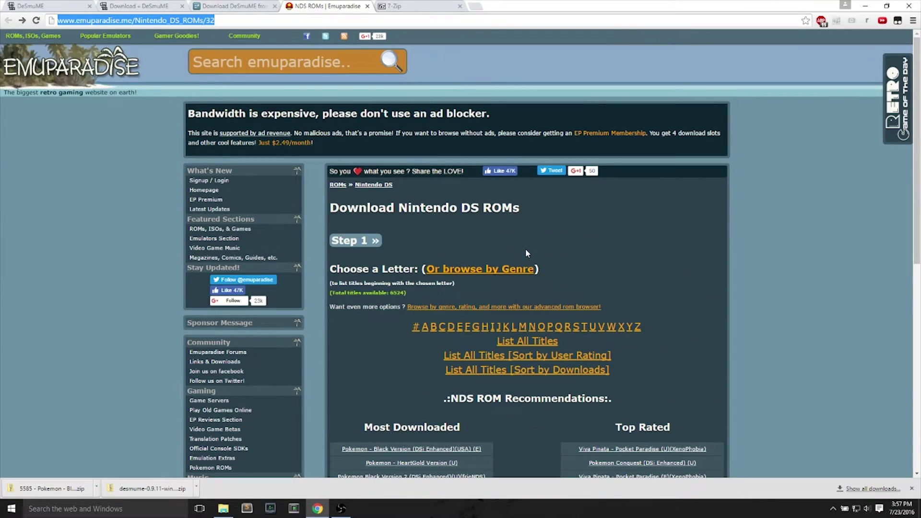
scroll(525, 248, "down", 5)
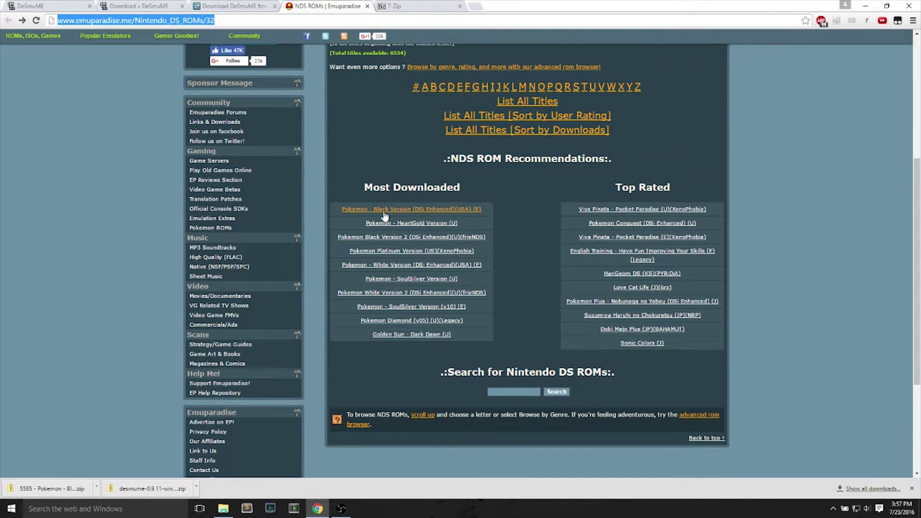
left_click(382, 212)
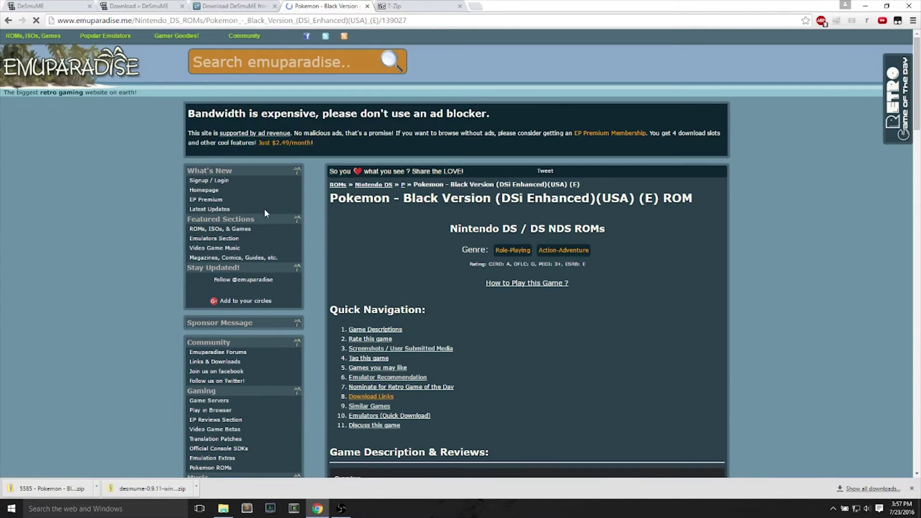
Go to the game's download links and request the direct download of Pokemon - Black Version (DSi Enhanced)(USA) (E).
scroll(519, 324, "down", 3)
scroll(519, 331, "down", 3)
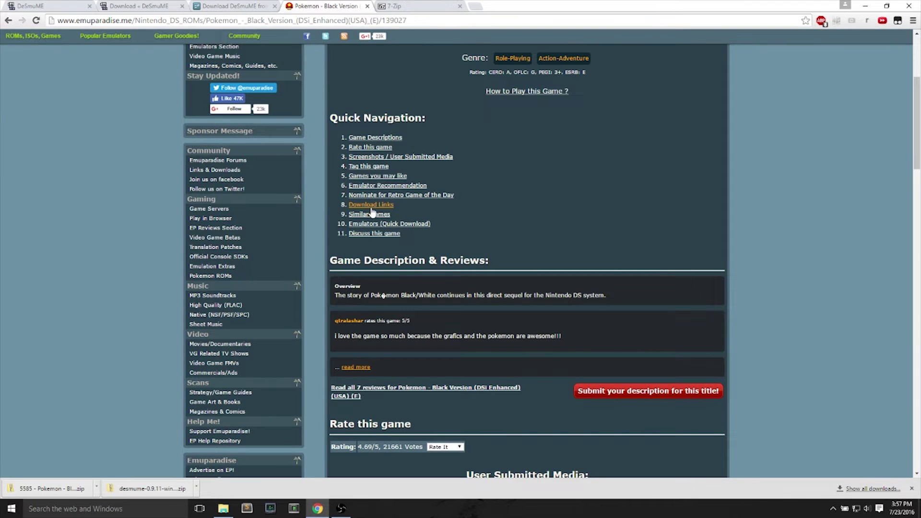
left_click(373, 207)
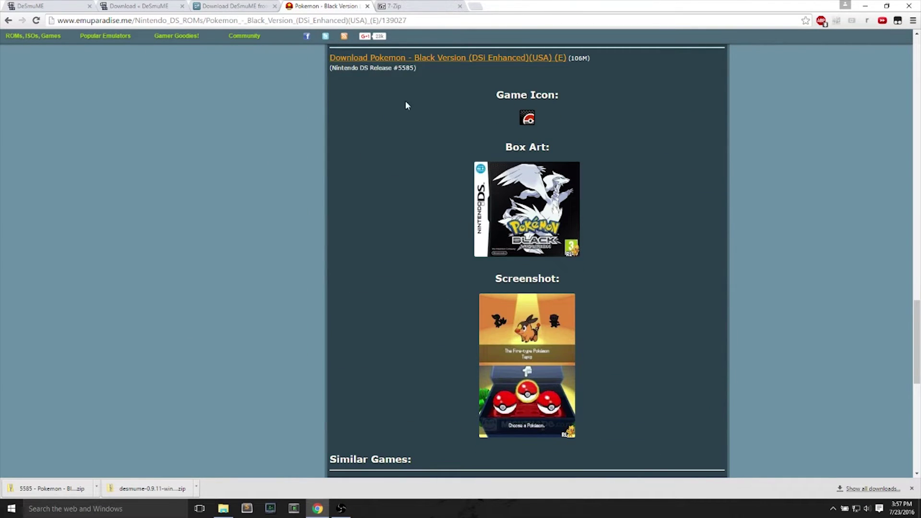
left_click(478, 61)
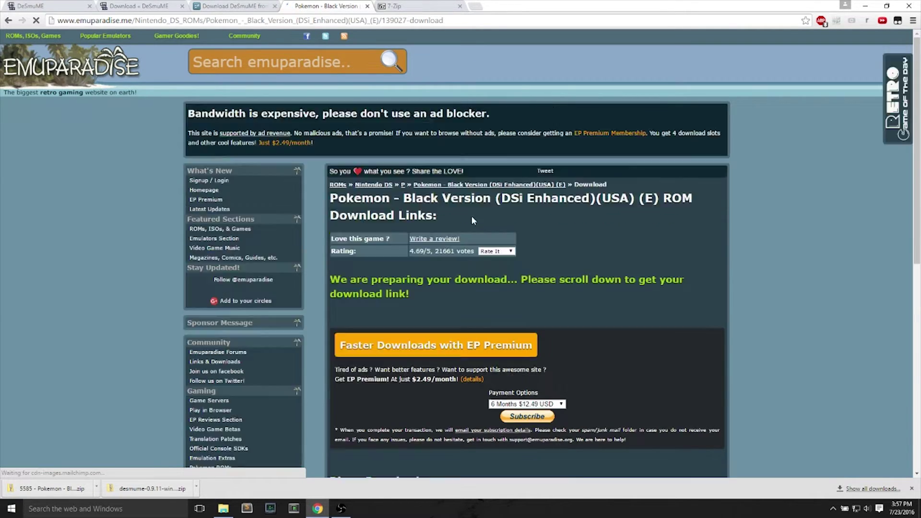
scroll(619, 298, "down", 6)
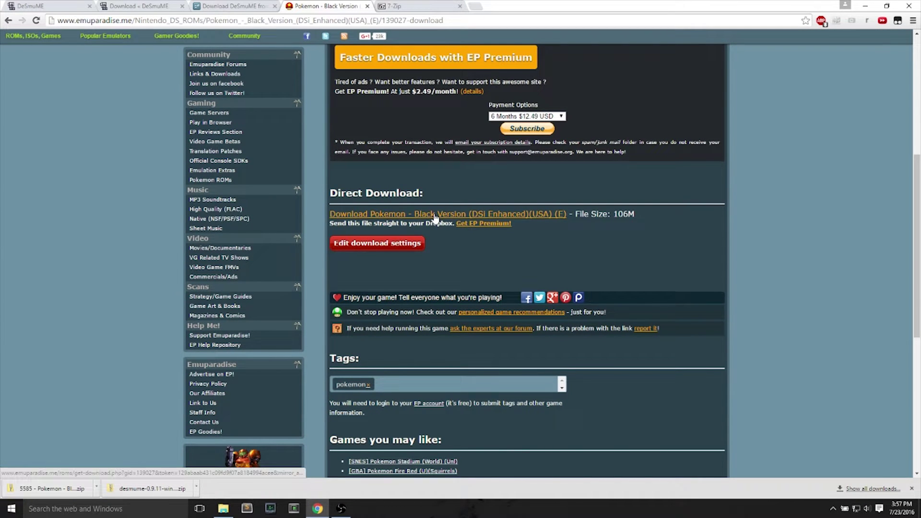
left_click(446, 216)
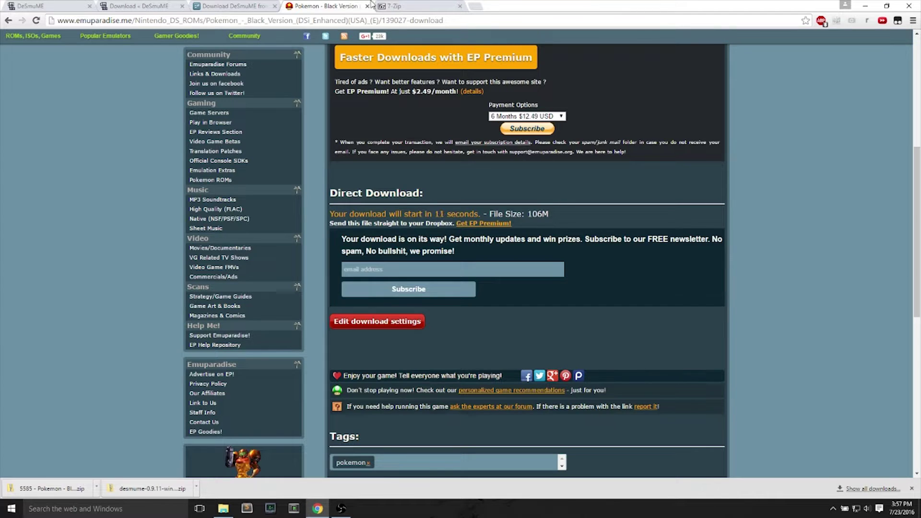
Look at the 7-Zip website, examining its address and the 64-bit x64 Windows download entry.
left_click(413, 6)
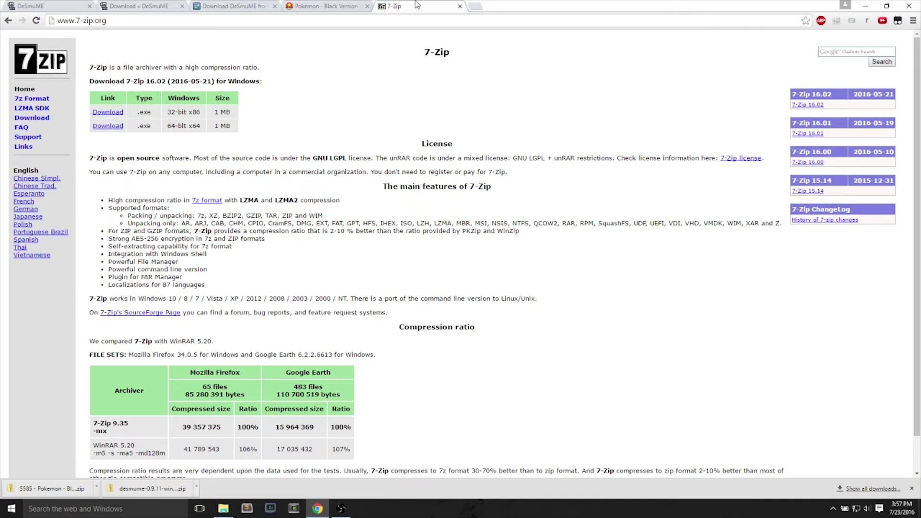
left_click(80, 21)
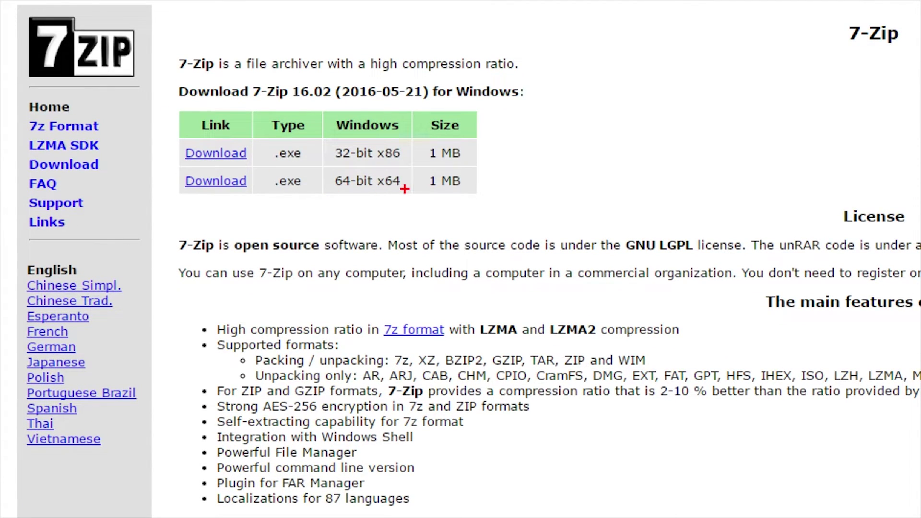
left_click_drag(190, 196, 242, 193)
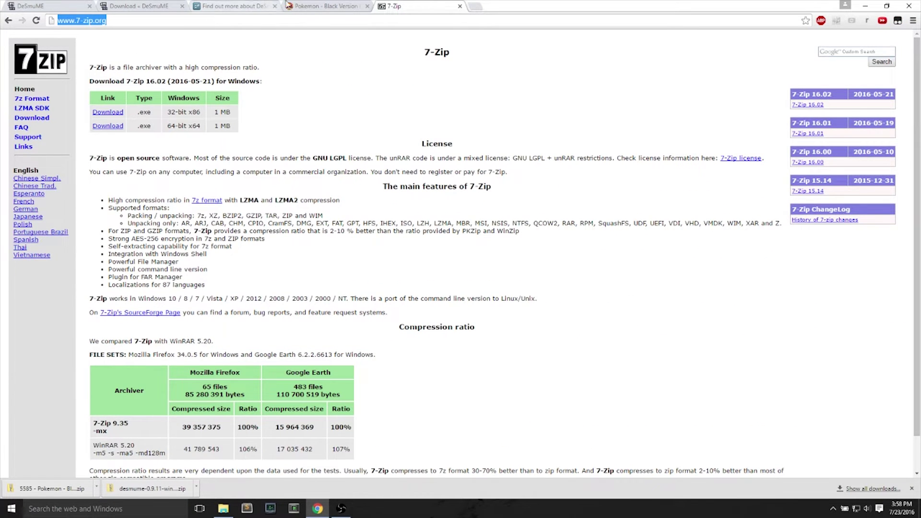
Return to the Pokemon Black download page, dismiss its save dialog and minimise the browser to reach the desktop.
left_click(327, 6)
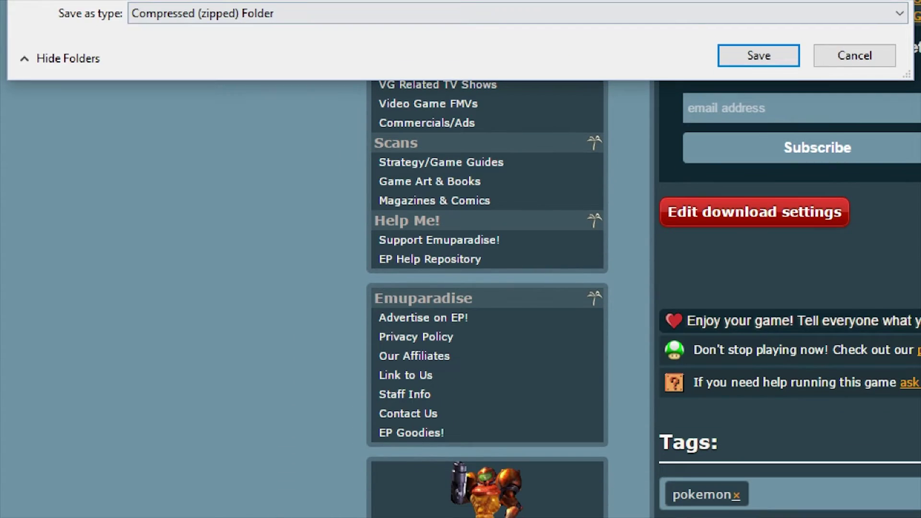
key("Return")
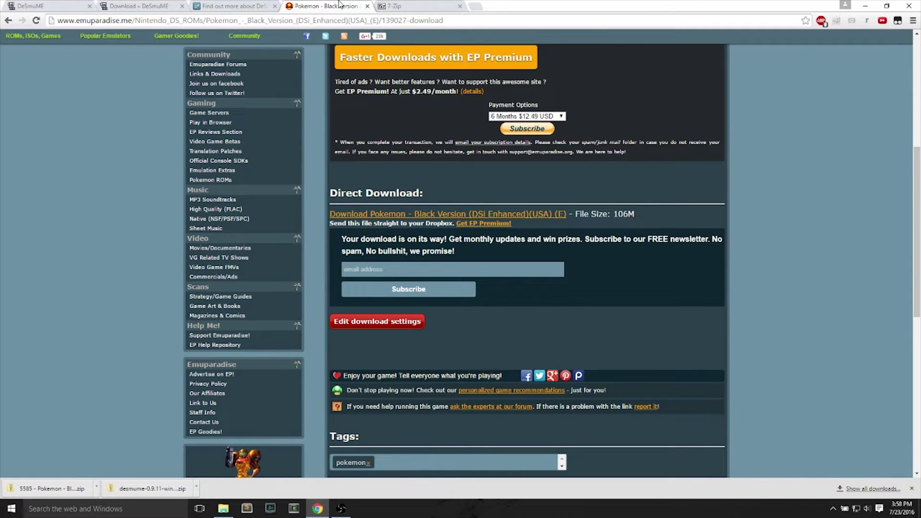
left_click(865, 6)
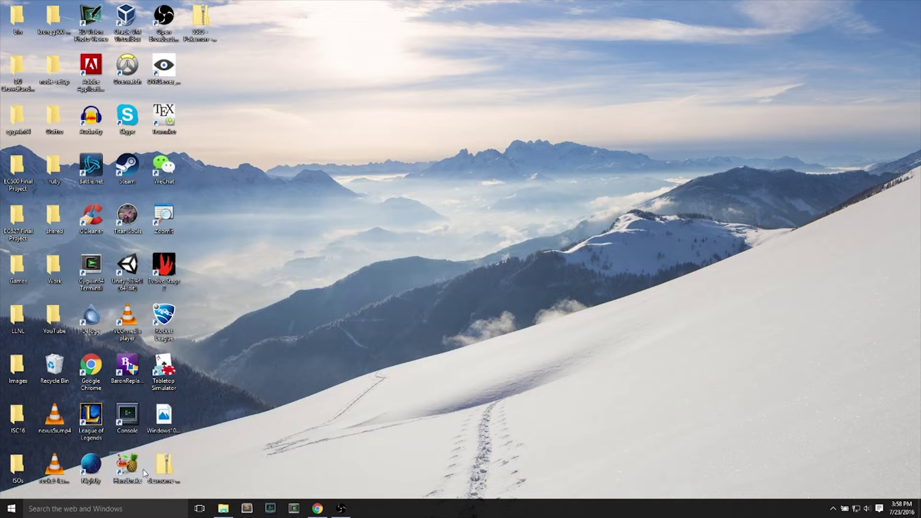
Extract the DeSmuME zip on the desktop with 7-Zip into its own desmume-0.9.11-win64 folder.
left_click(163, 467)
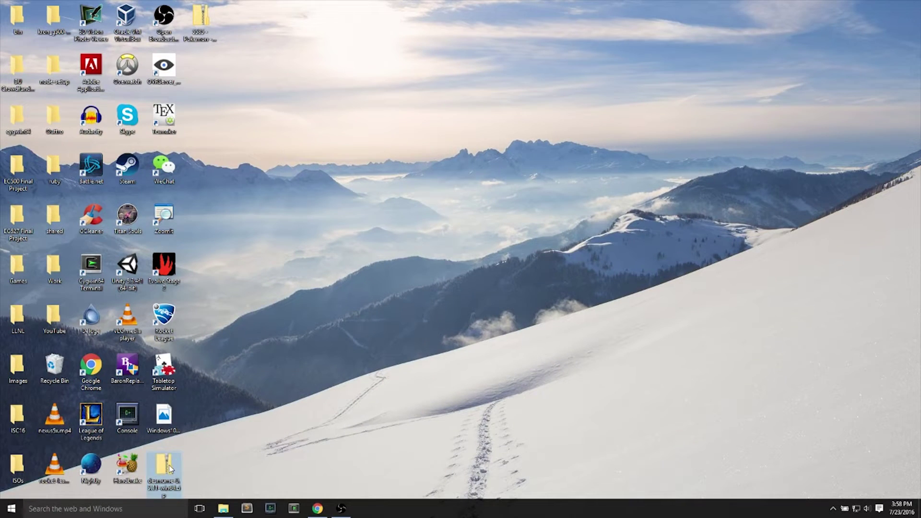
right_click(169, 468)
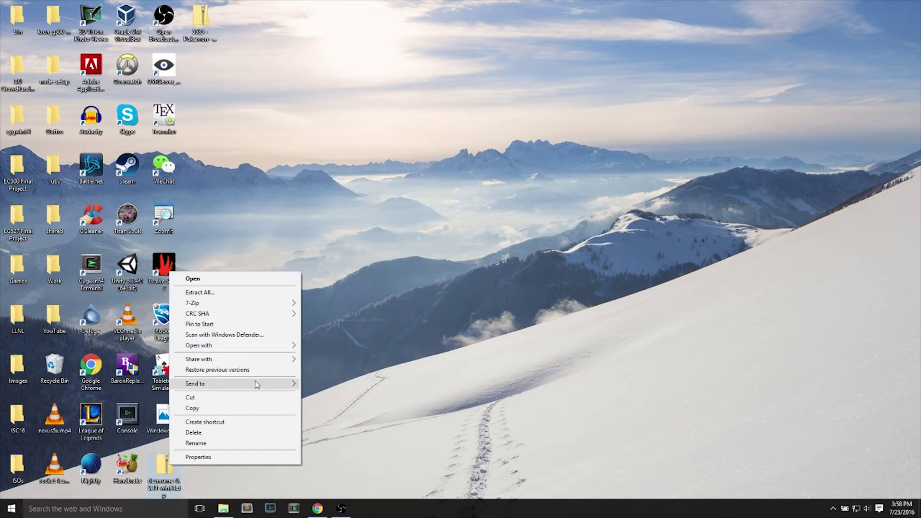
mouse_move(292, 303)
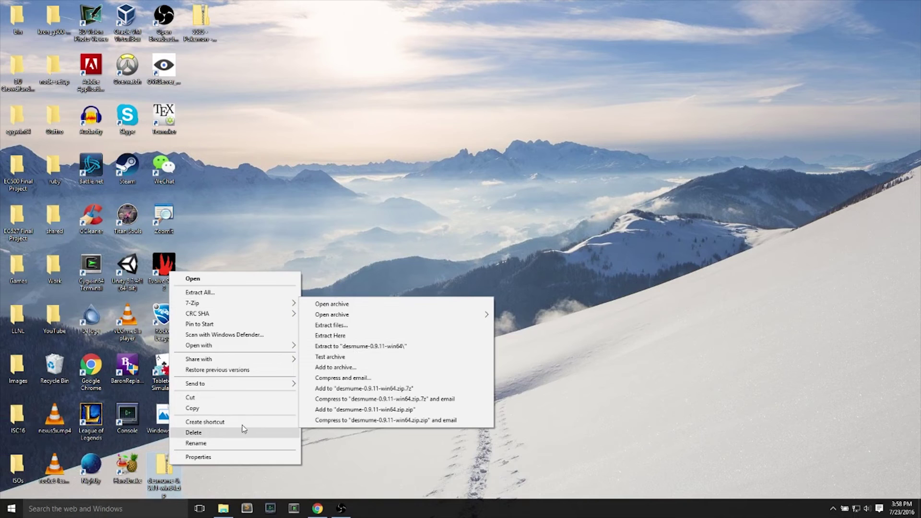
mouse_move(289, 304)
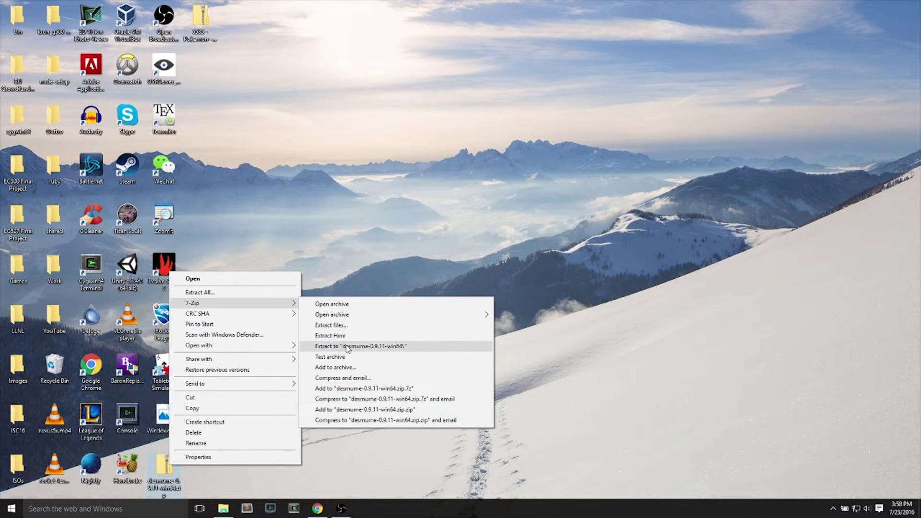
left_click(348, 347)
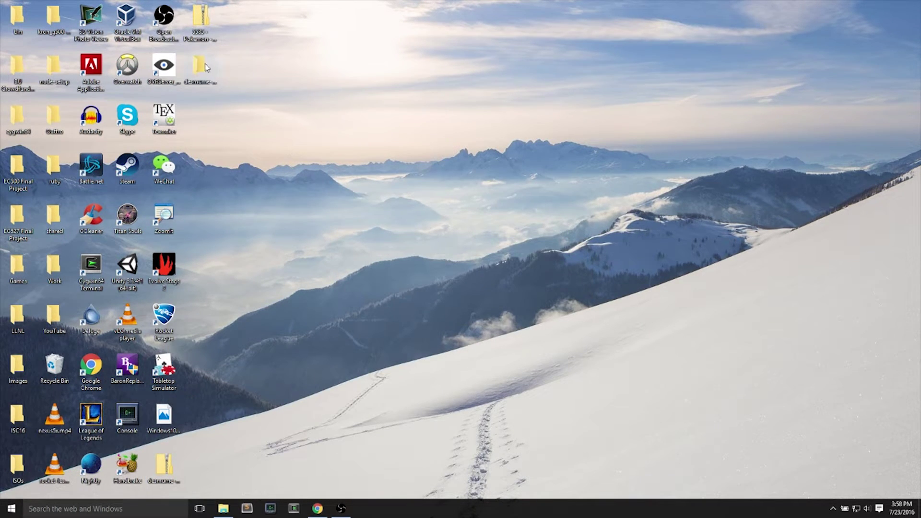
Open the extracted DeSmuME folder and create a desktop shortcut for DeSmuME_0.9.11_x64.exe.
left_click(199, 68)
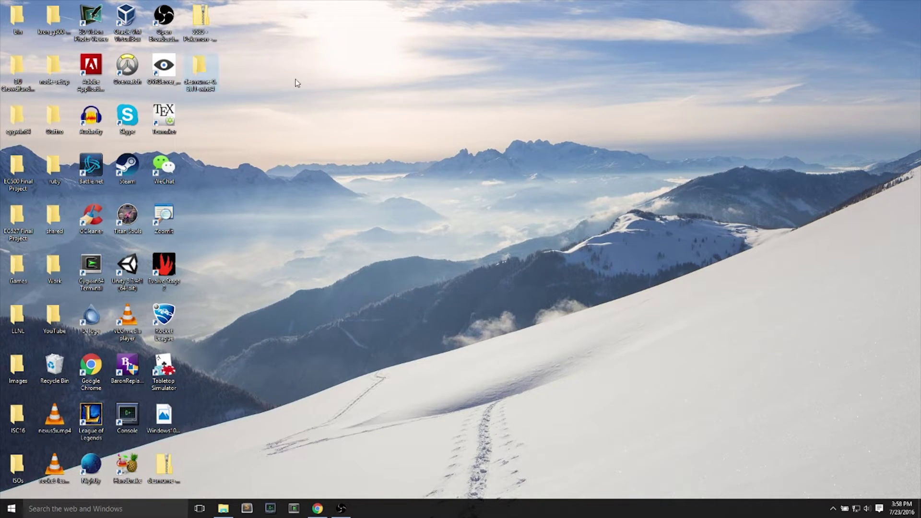
double_click(200, 68)
left_click(485, 292)
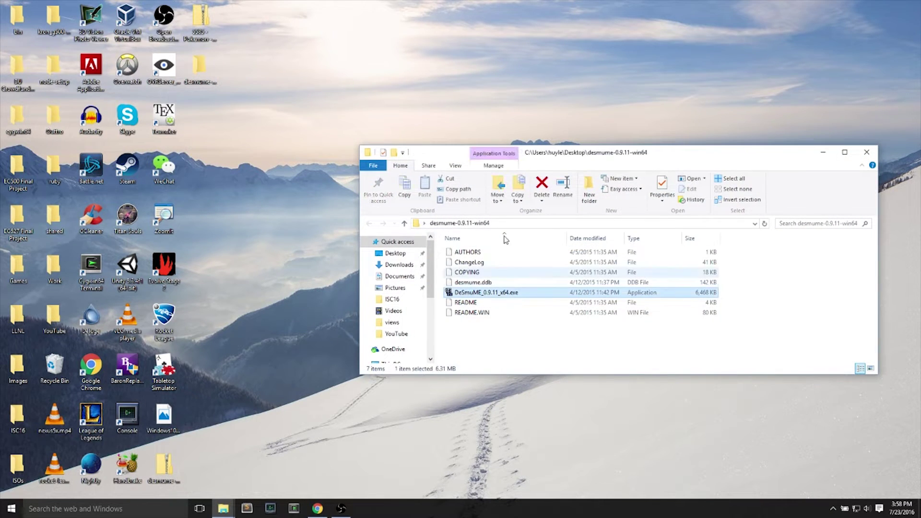
left_click_drag(568, 156, 469, 105)
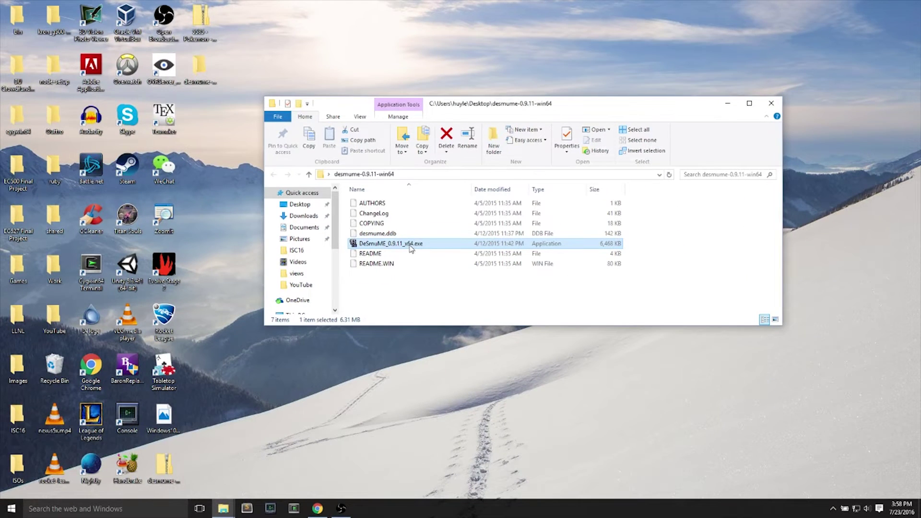
right_click(411, 247)
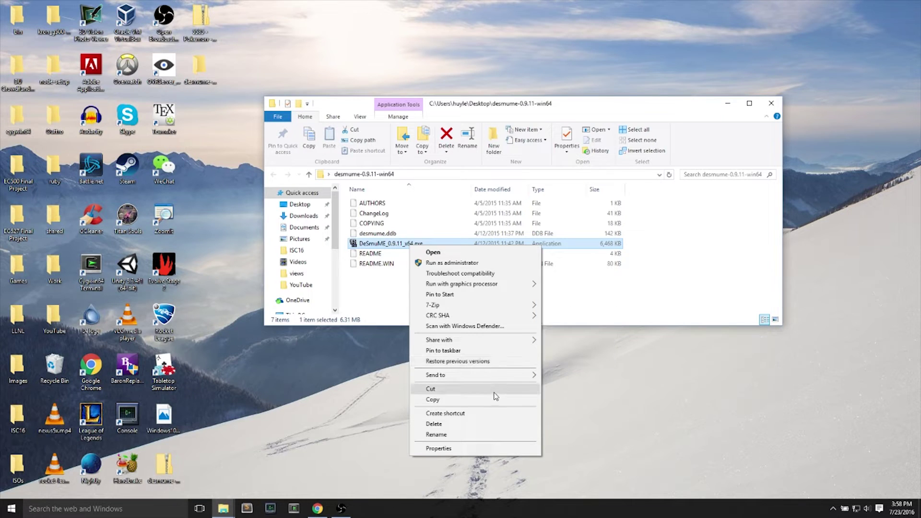
mouse_move(506, 377)
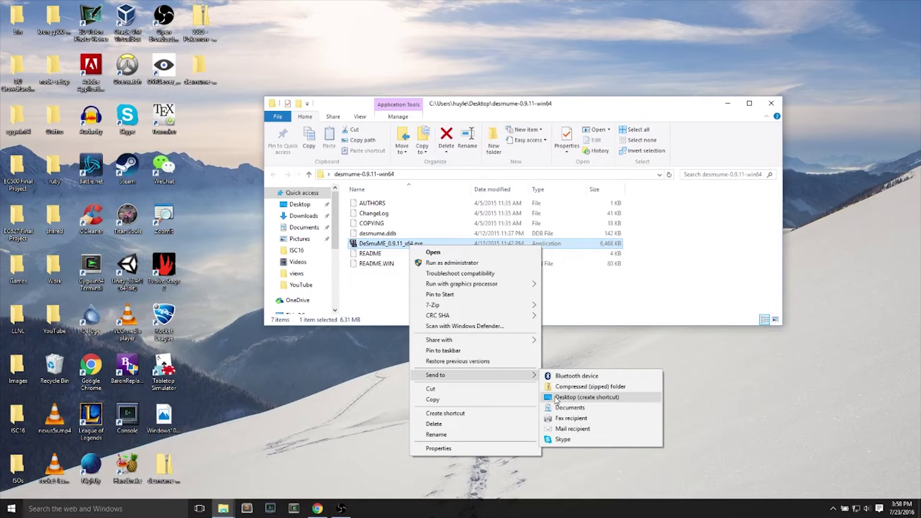
left_click(619, 397)
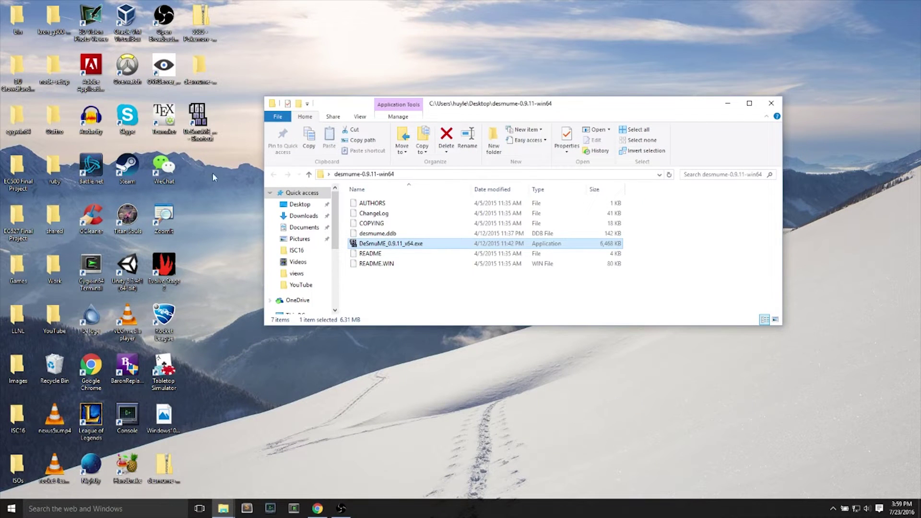
Rename the new desktop shortcut to DeSmuME_0.9.11_x64.exe by removing the "- Shortcut" suffix.
left_click(200, 128)
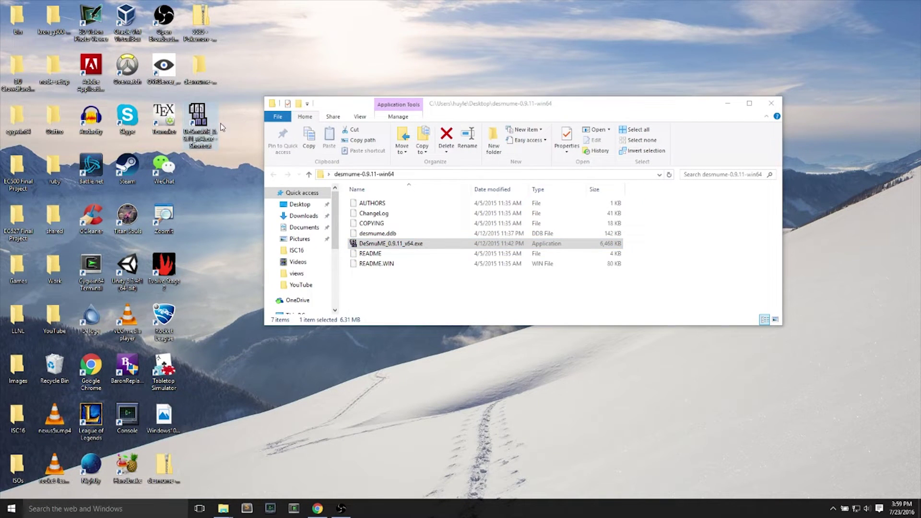
right_click(199, 136)
left_click(269, 323)
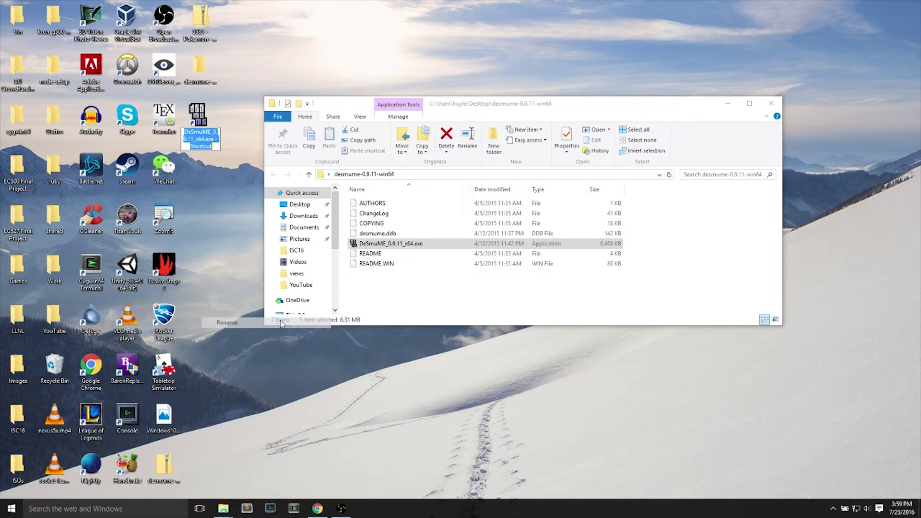
key("End")
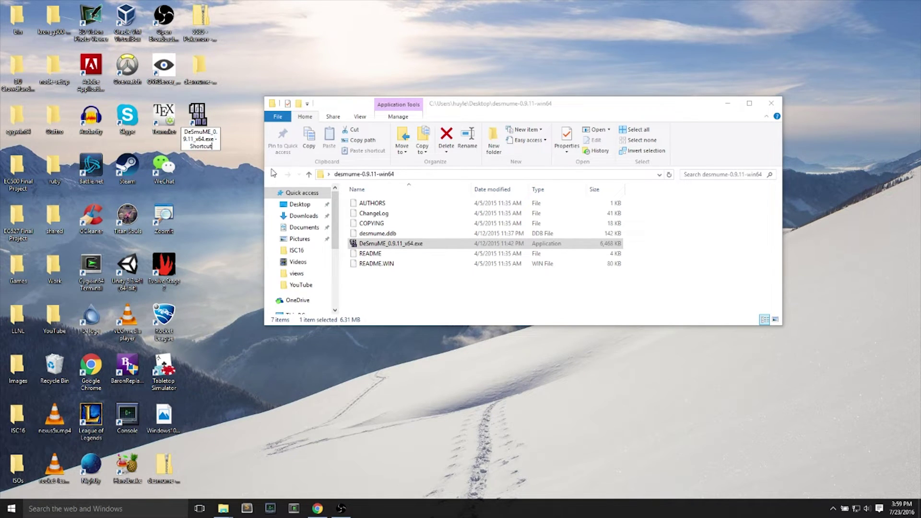
key("BackSpace")
key("BackSpace")
key("BackSpace")
key("BackSpace")
key("BackSpace")
key("BackSpace")
key("BackSpace")
key("BackSpace")
key("BackSpace")
key("BackSpace")
key("BackSpace")
key("Return")
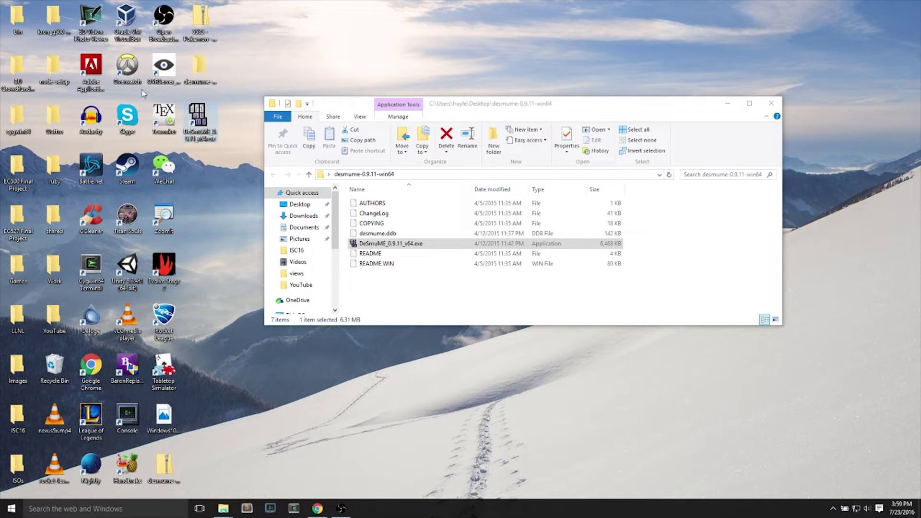
Launch DeSmuME from its desktop shortcut, close the folder window and move the emulator window clear of the icons.
double_click(204, 123)
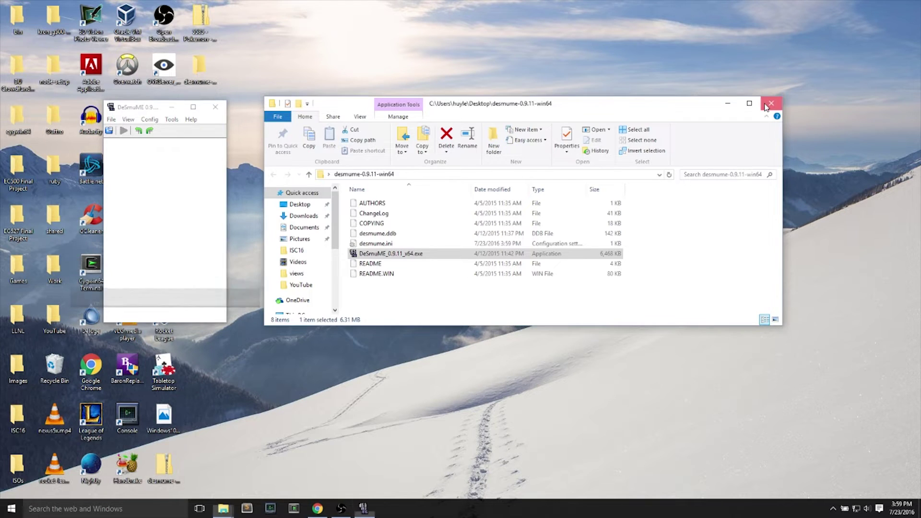
left_click(768, 104)
left_click_drag(128, 109, 434, 119)
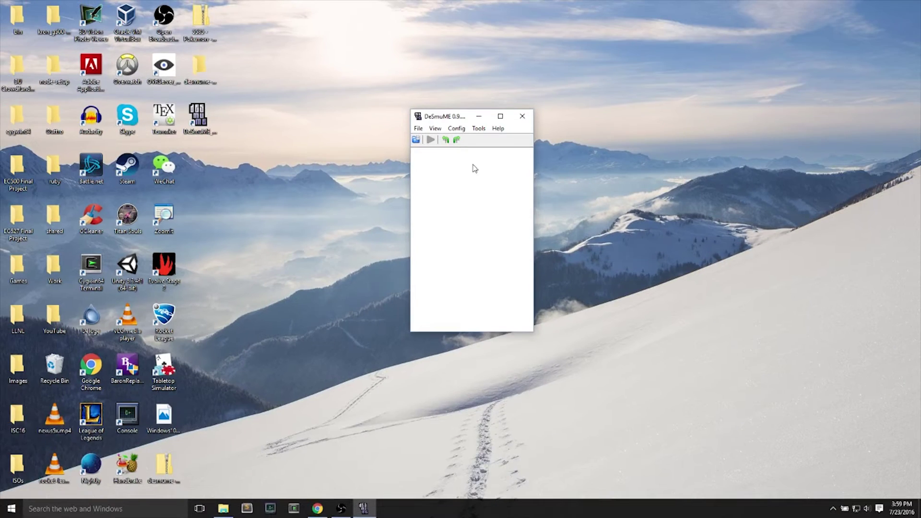
Set DeSmuME's LCDs layout to Horizontal, then reposition and enlarge the emulator window.
left_click(436, 129)
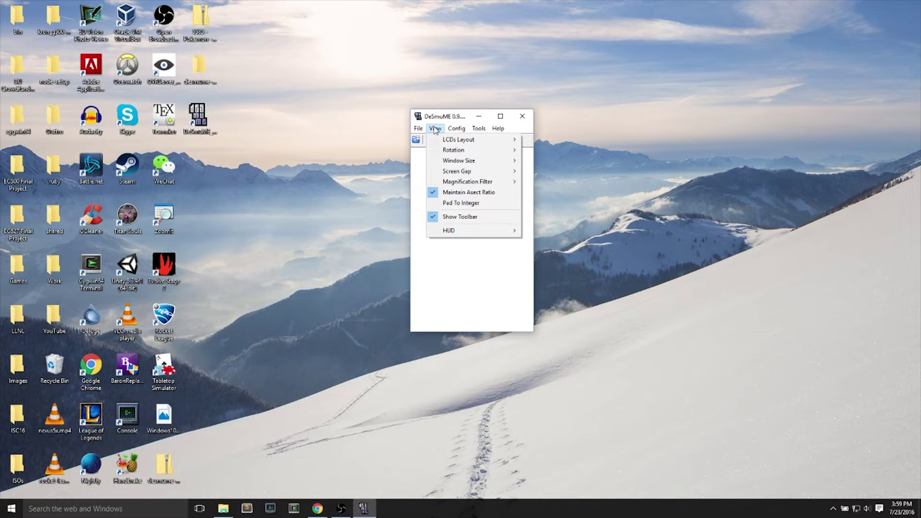
mouse_move(487, 143)
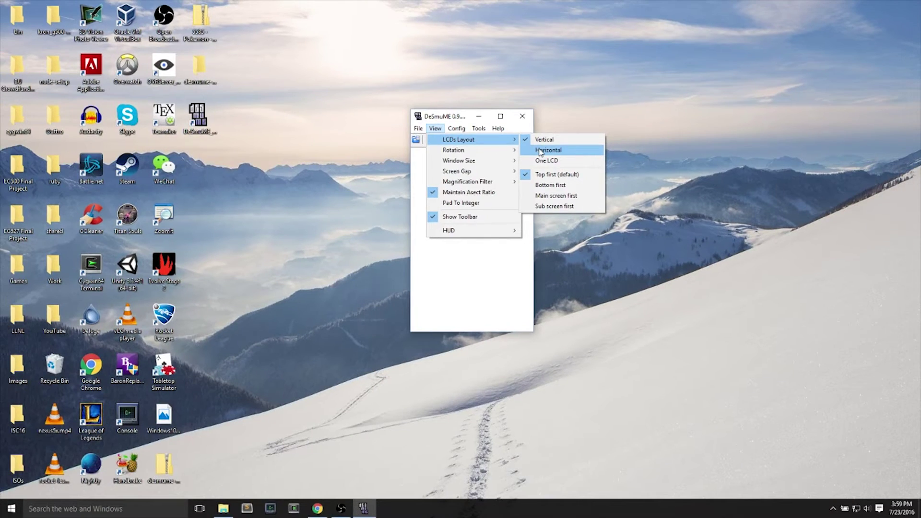
left_click(558, 151)
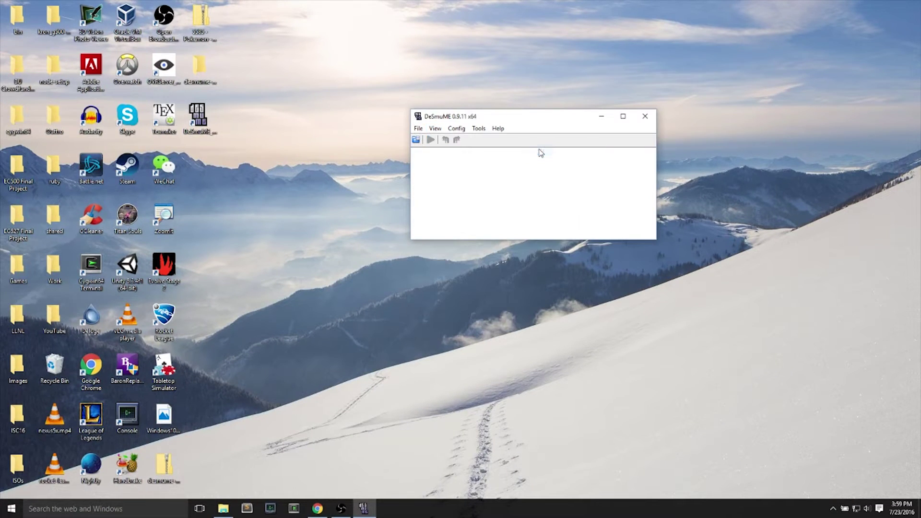
left_click_drag(523, 120, 261, 102)
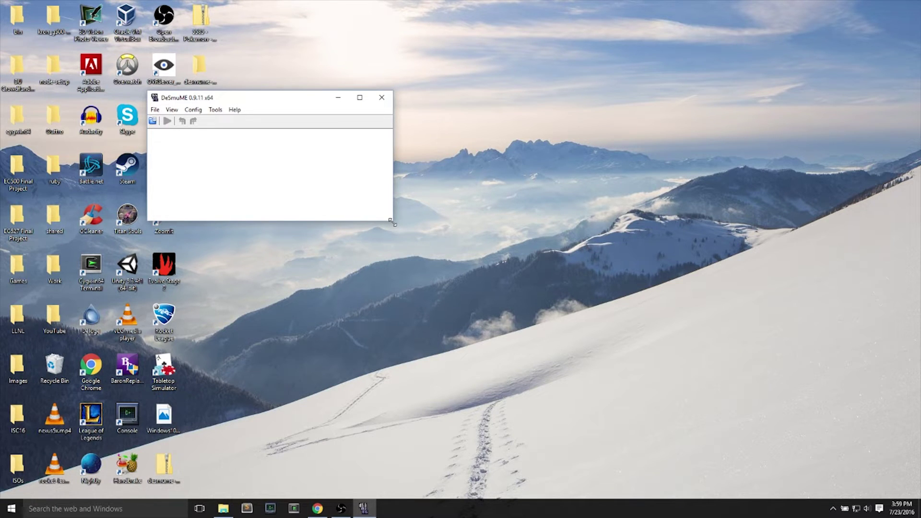
left_click_drag(393, 222, 666, 360)
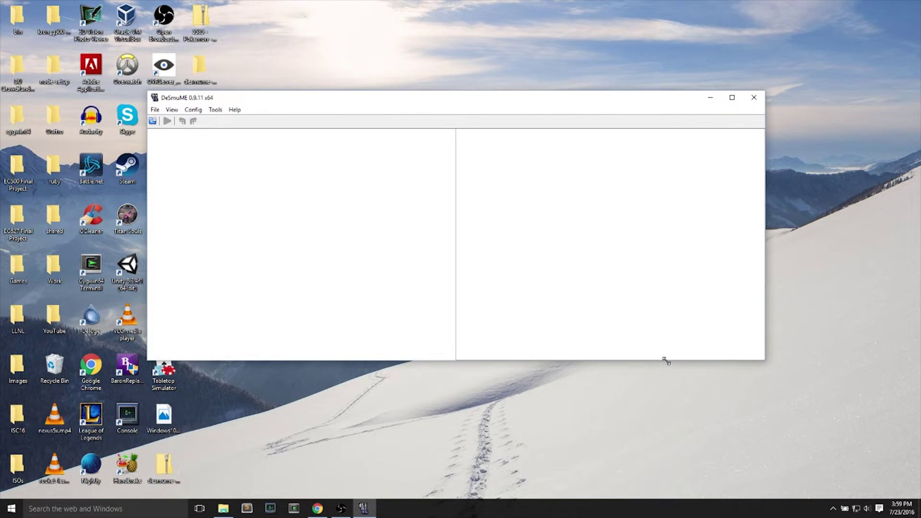
left_click_drag(402, 101, 413, 112)
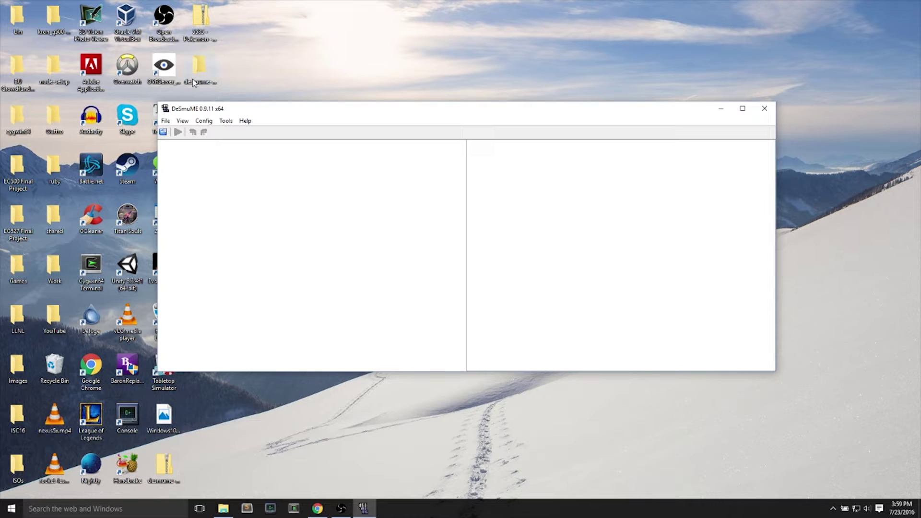
Extract the Pokemon Black Version archive on the desktop with 7-Zip into a folder of the same name.
left_click(200, 33)
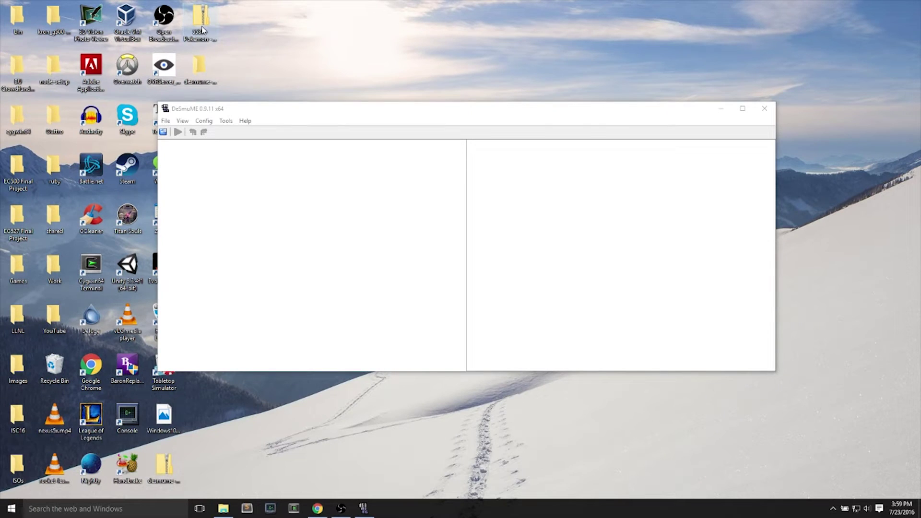
right_click(205, 52)
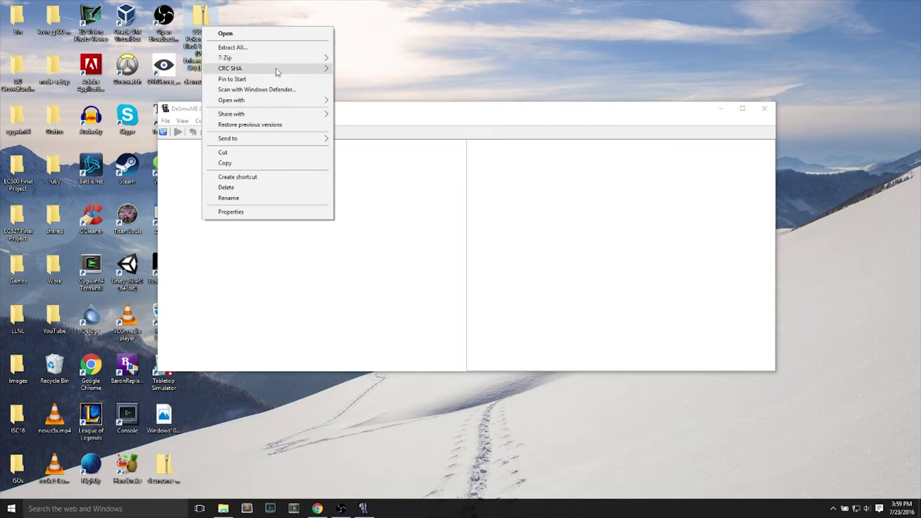
mouse_move(288, 58)
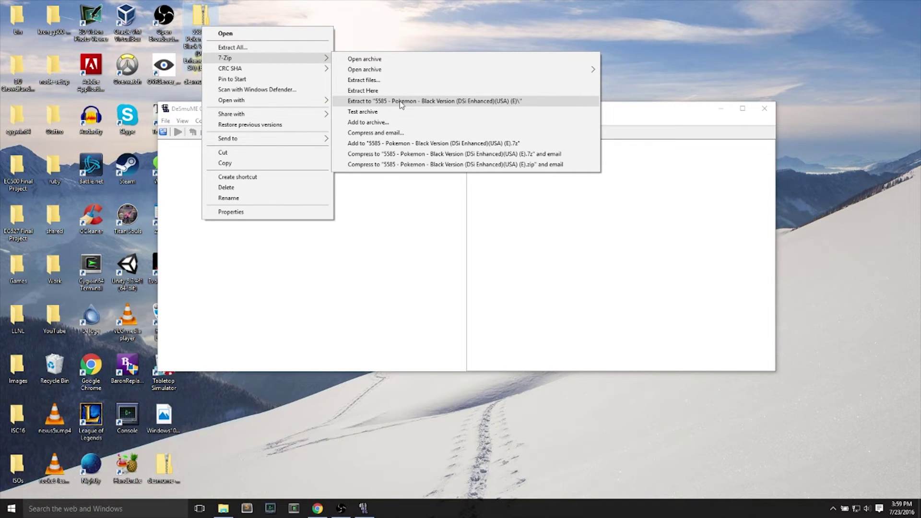
left_click(408, 101)
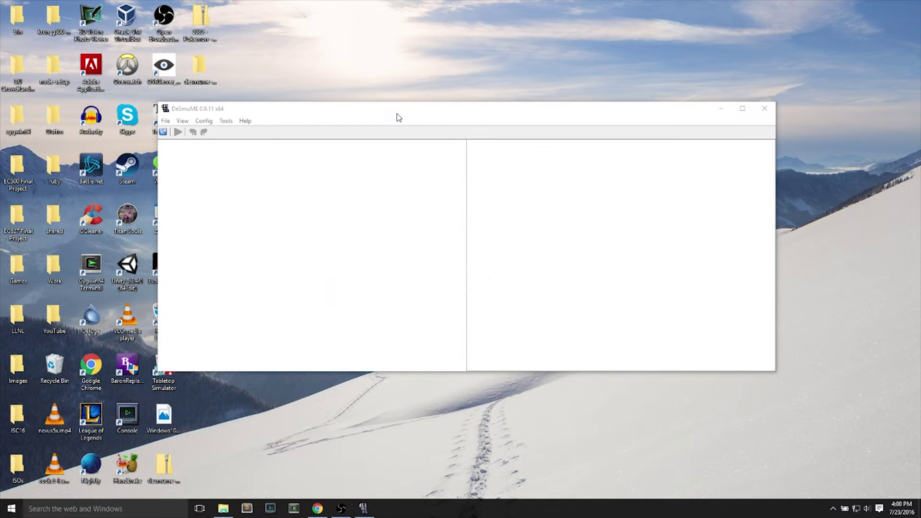
Open the extracted Pokemon Black Version folder and cut the NDS ROM file inside it.
left_click_drag(396, 114, 400, 221)
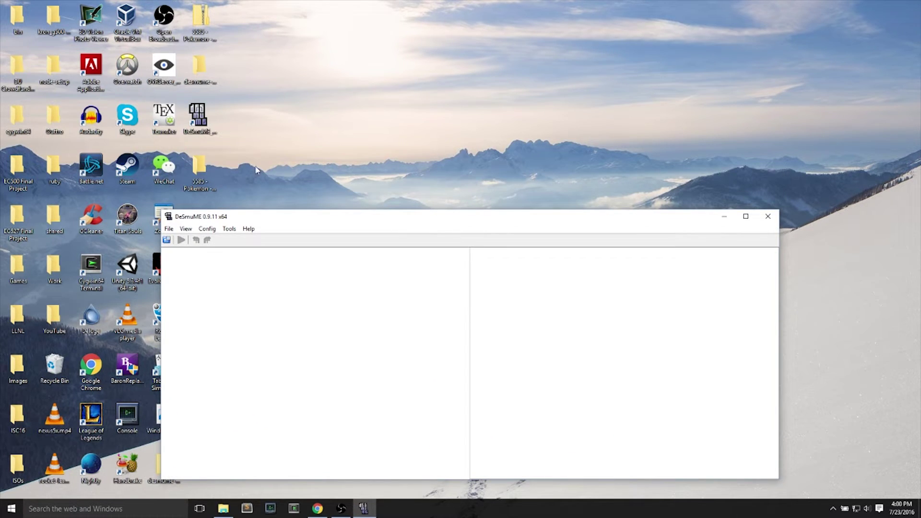
double_click(199, 168)
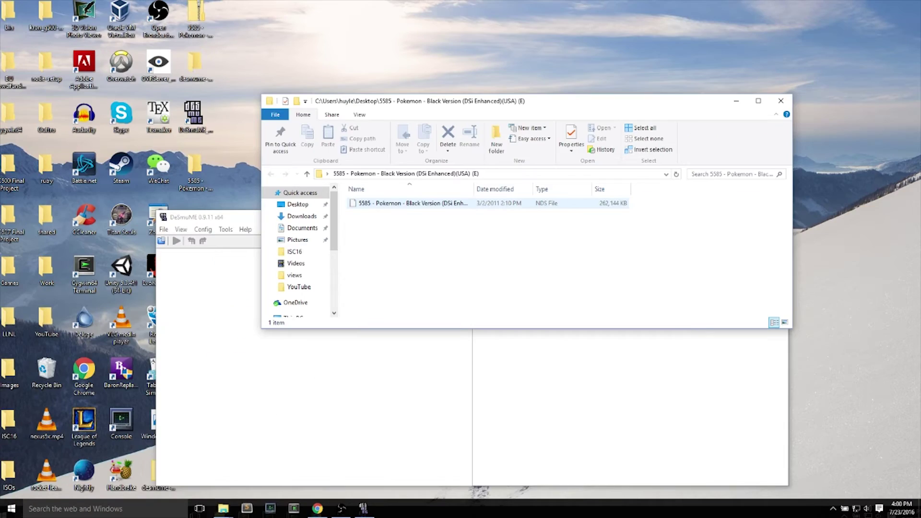
left_click(388, 206)
right_click(386, 207)
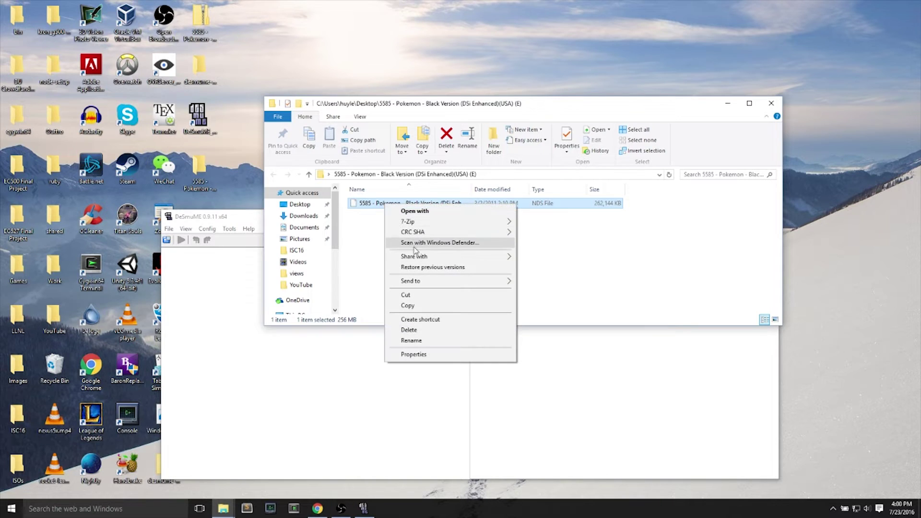
left_click(432, 294)
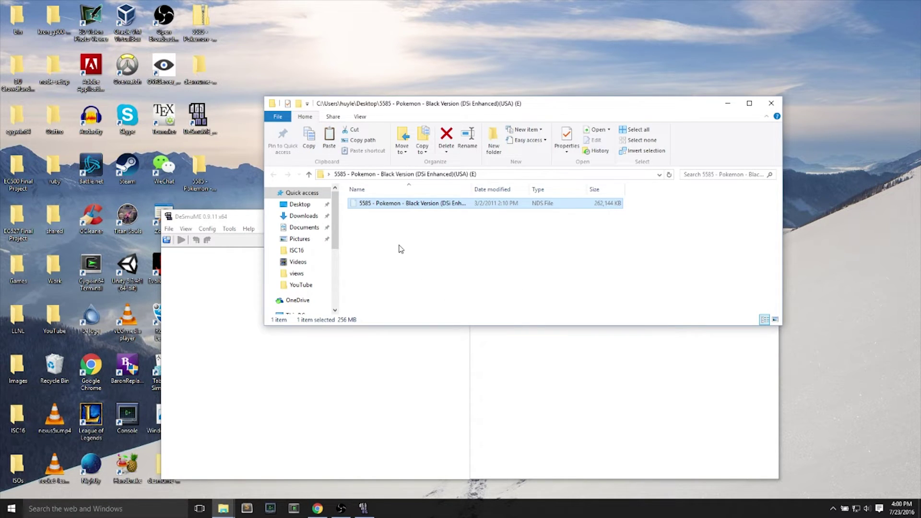
Check the contents of the desmume-0.9.11-win64 folder and close its window again.
double_click(214, 77)
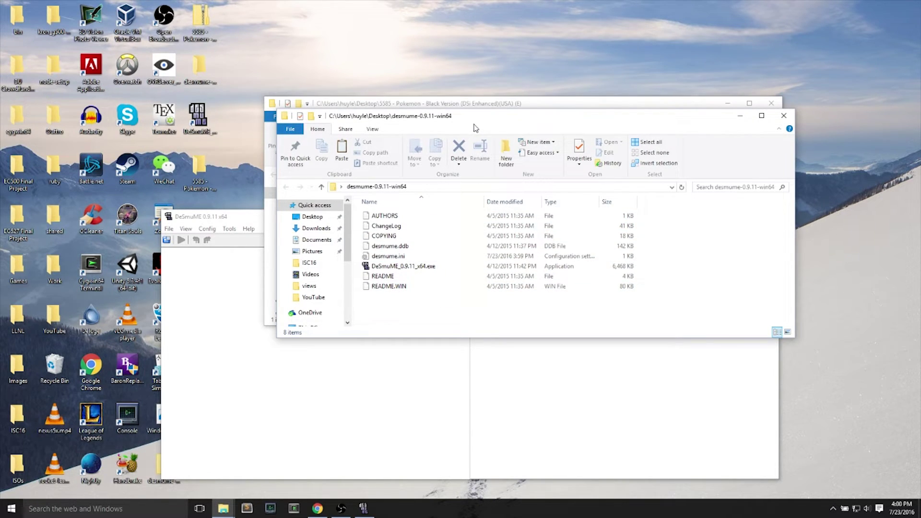
left_click_drag(553, 122, 497, 125)
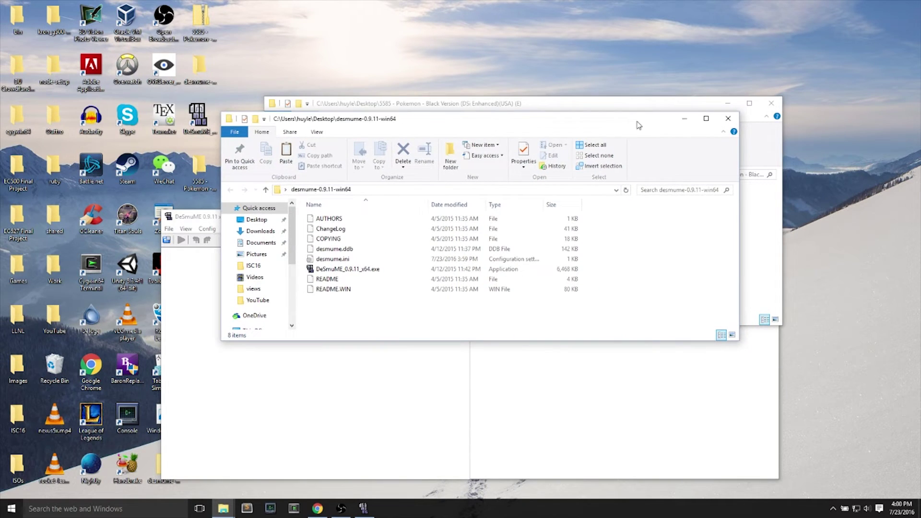
left_click(733, 120)
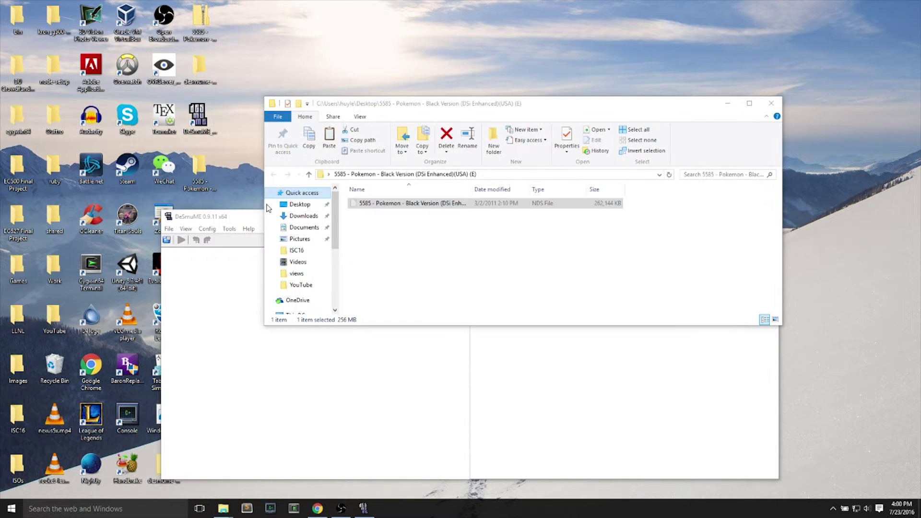
Check which folder the Open ROM dialog looks in, closing it without loading a ROM.
left_click(170, 229)
left_click(183, 239)
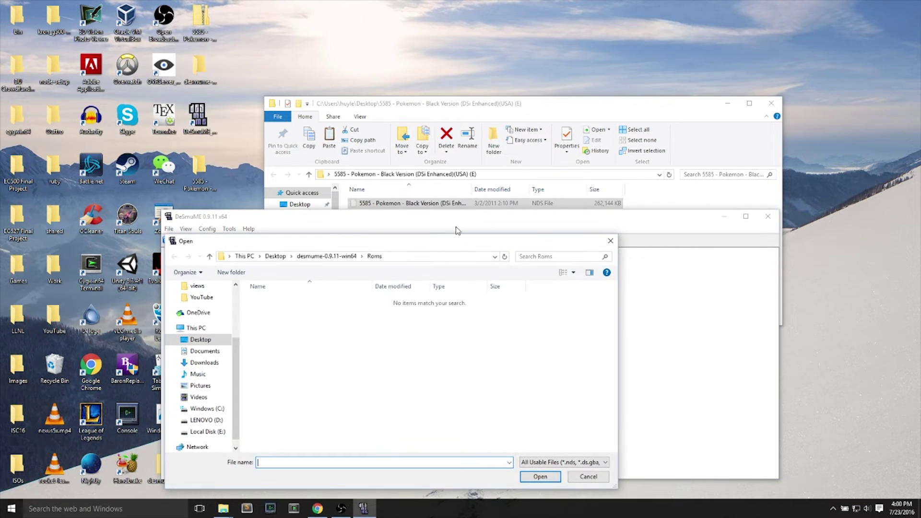
left_click_drag(385, 241, 446, 109)
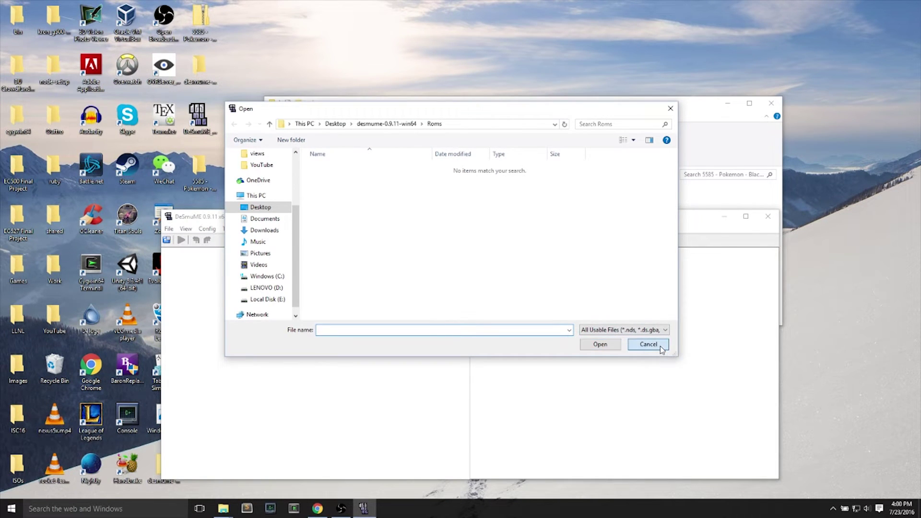
left_click(649, 344)
left_click(186, 229)
mouse_move(169, 229)
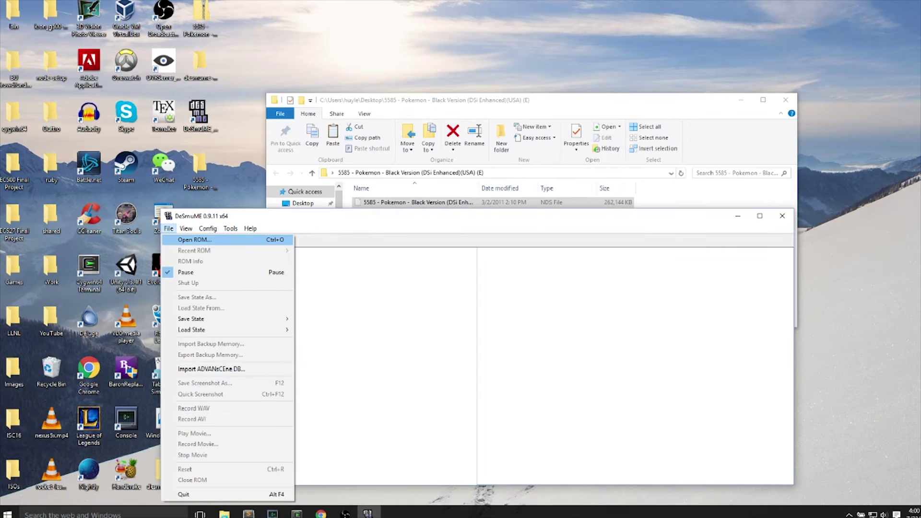
left_click(218, 245)
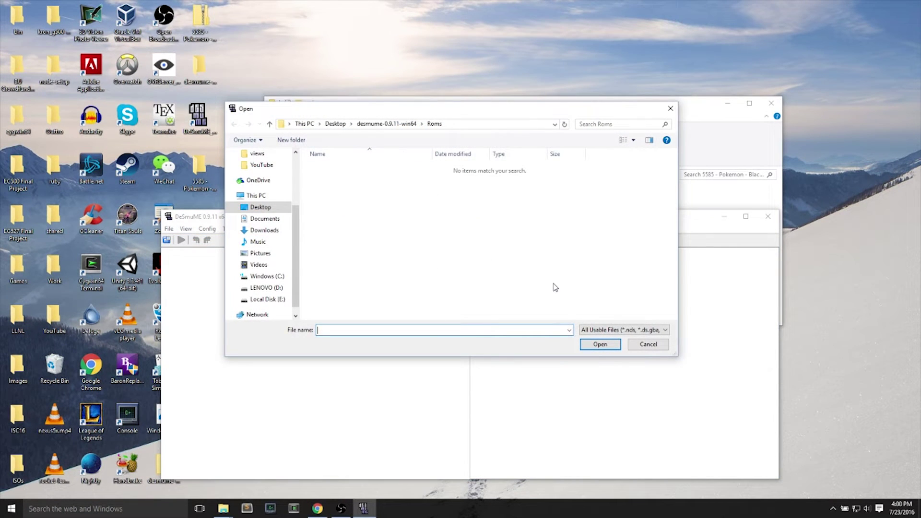
left_click(649, 345)
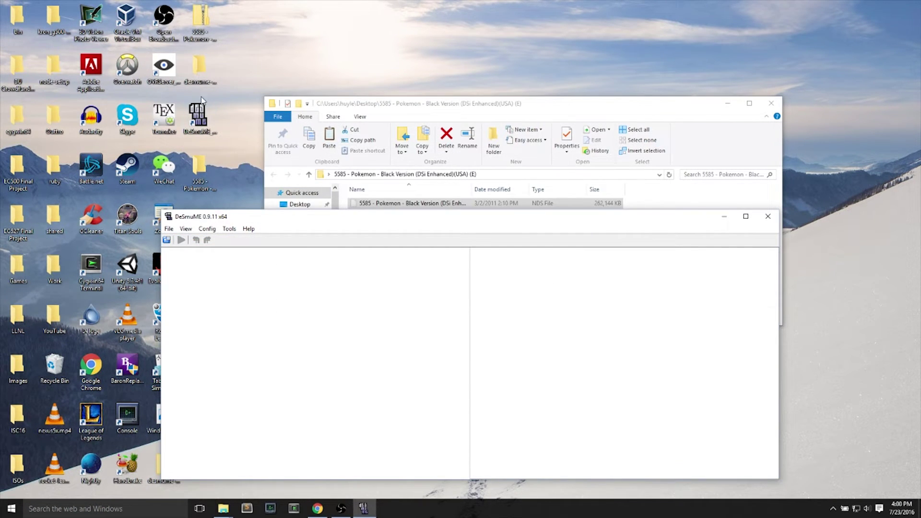
Paste the cut Pokemon Black NDS file into the Roms folder inside desmume-0.9.11-win64.
double_click(200, 72)
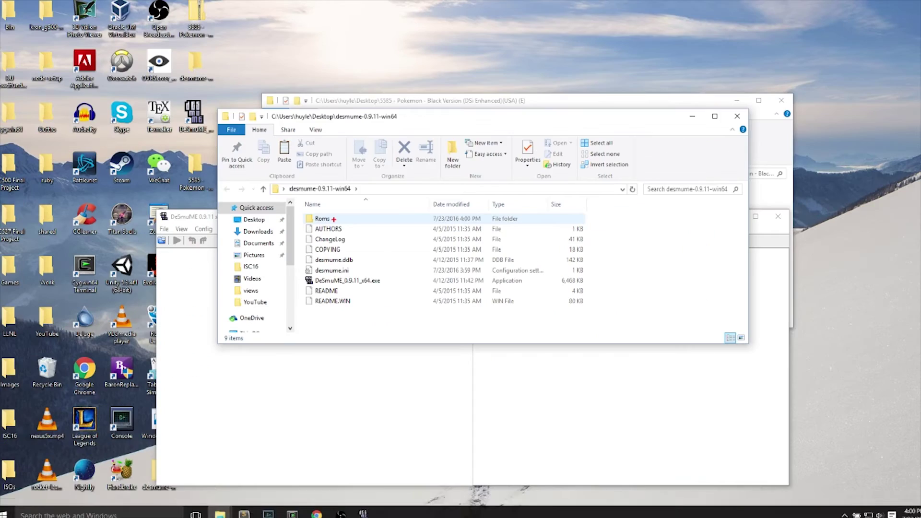
left_click(399, 217)
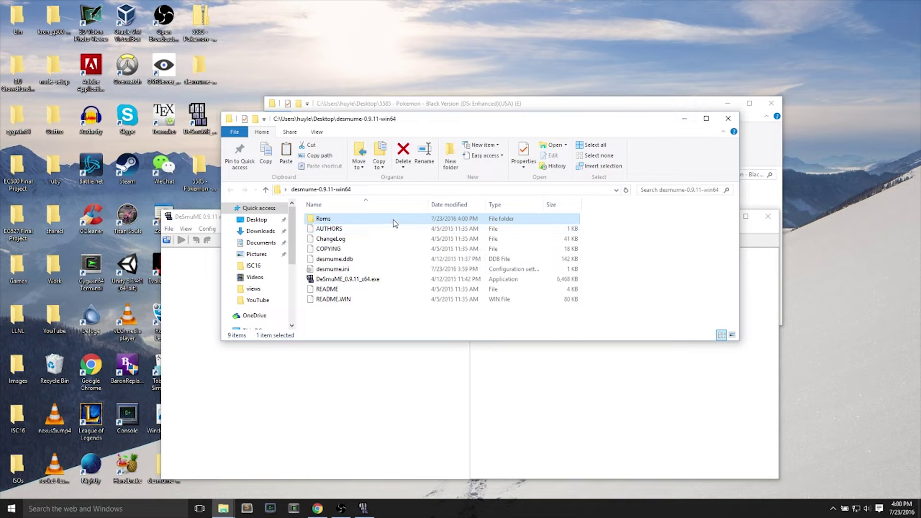
double_click(395, 221)
right_click(394, 246)
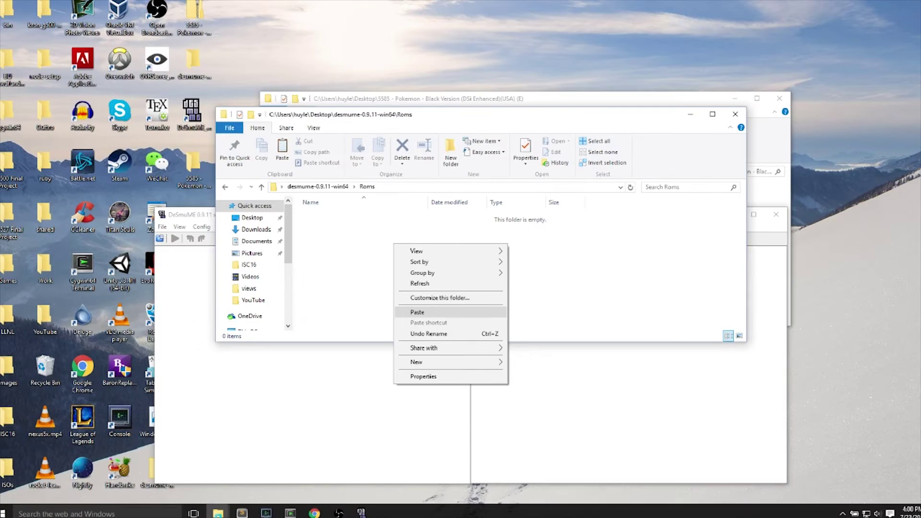
left_click(408, 316)
left_click(373, 258)
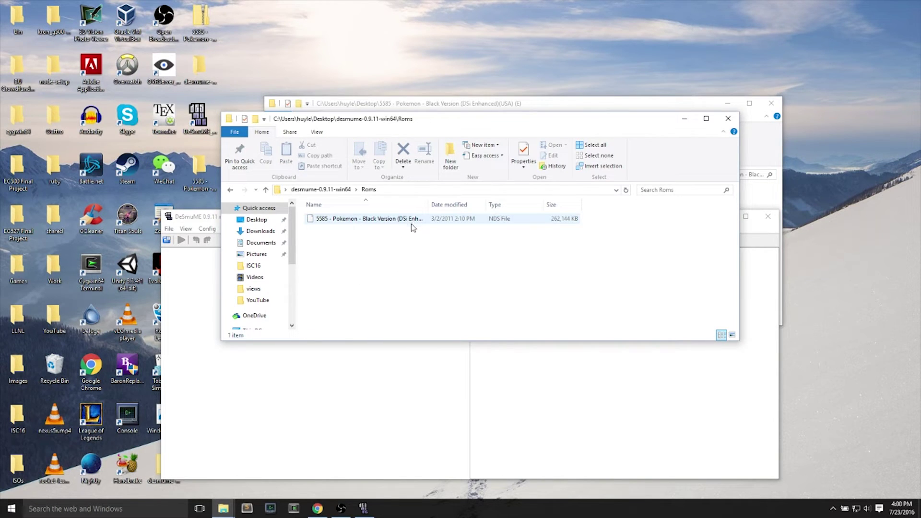
Delete the extracted Pokemon Black folder and its zip archive from the desktop, and move the remaining DeSmuME icons up.
left_click(203, 170)
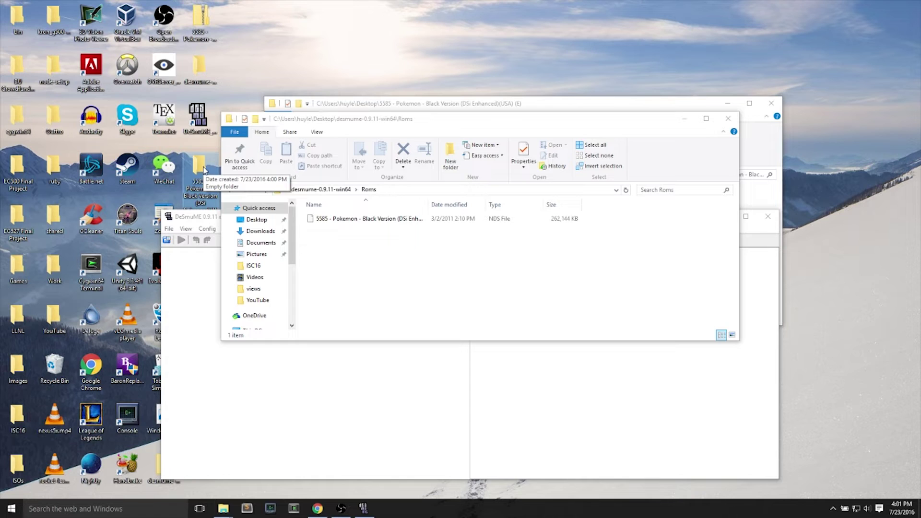
key("Delete")
left_click(199, 29)
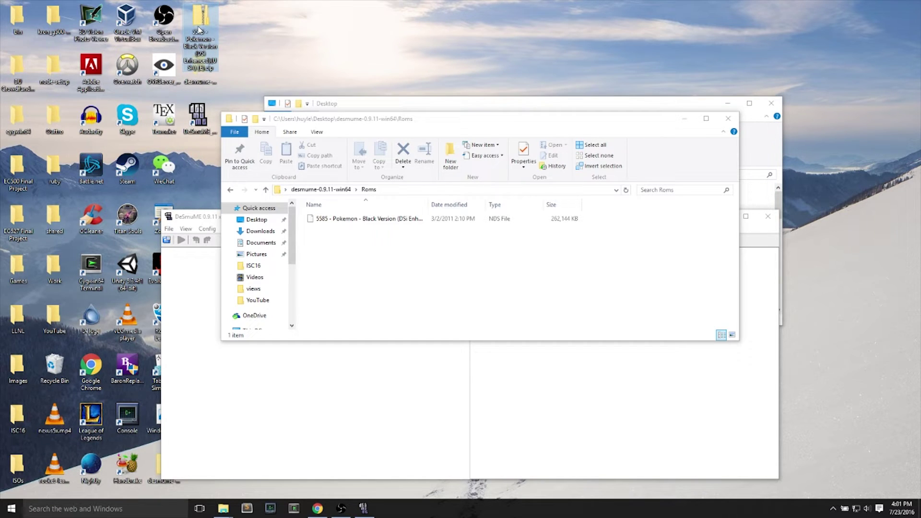
right_click(200, 29)
left_click(251, 187)
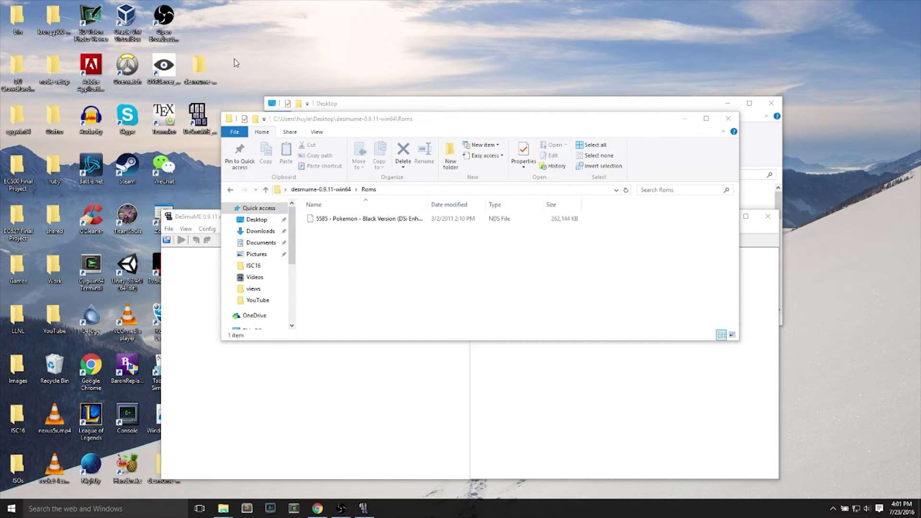
left_click_drag(215, 158, 209, 33)
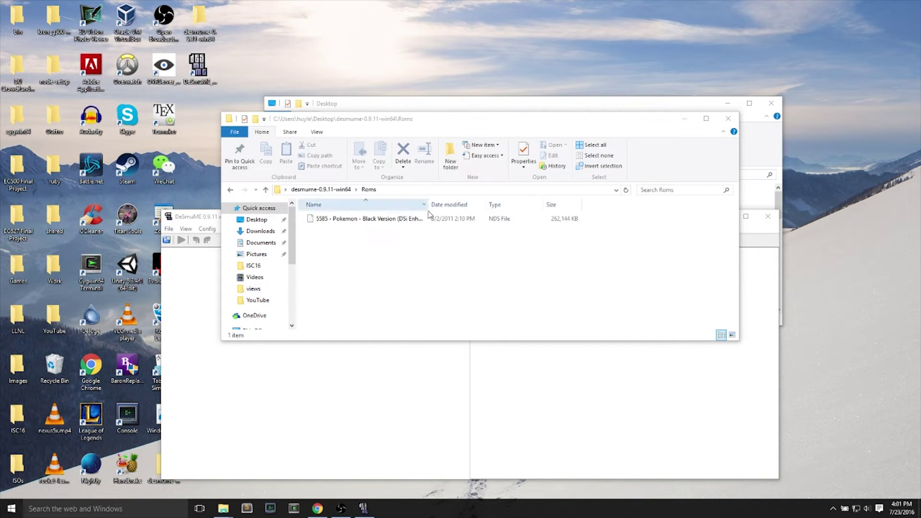
Close the two open folder windows and move the emulator window higher on the desktop.
left_click(728, 119)
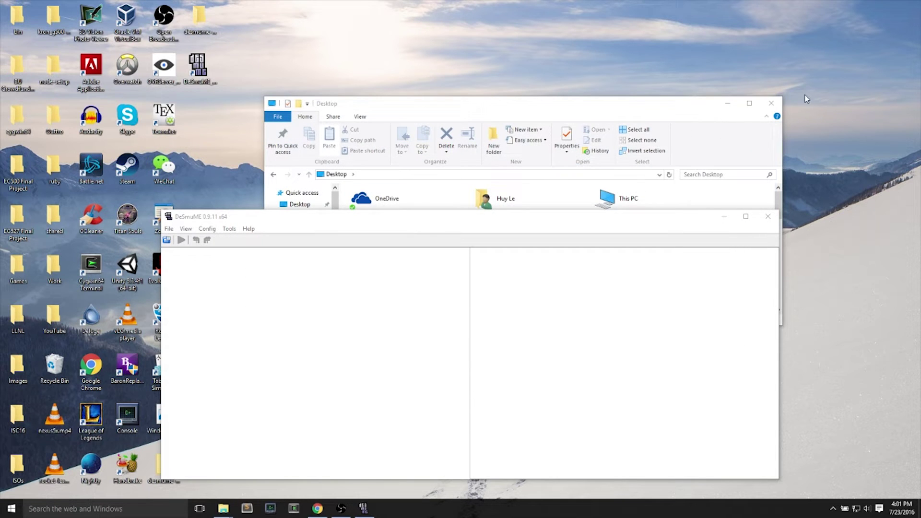
left_click(771, 103)
left_click_drag(405, 222, 409, 110)
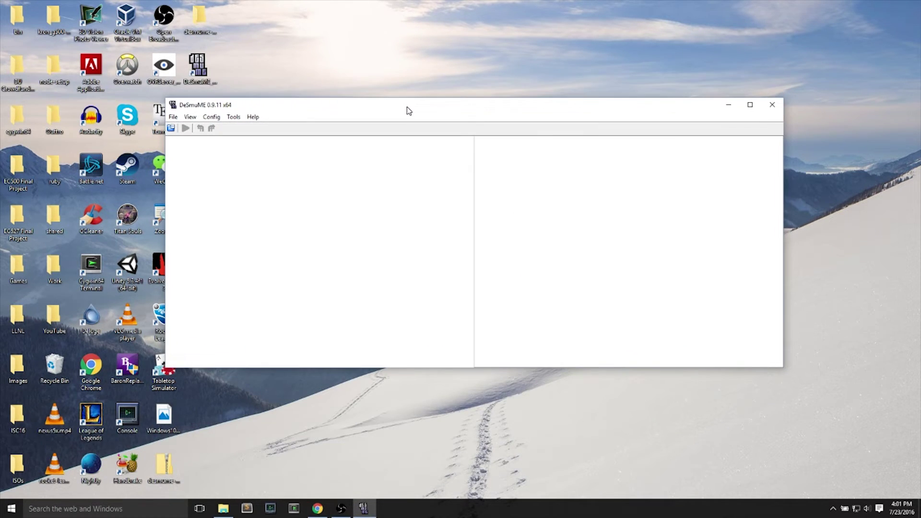
Load the 5585 - Pokemon - Black Version NDS ROM from the Roms folder into the emulator.
left_click(173, 117)
left_click(198, 128)
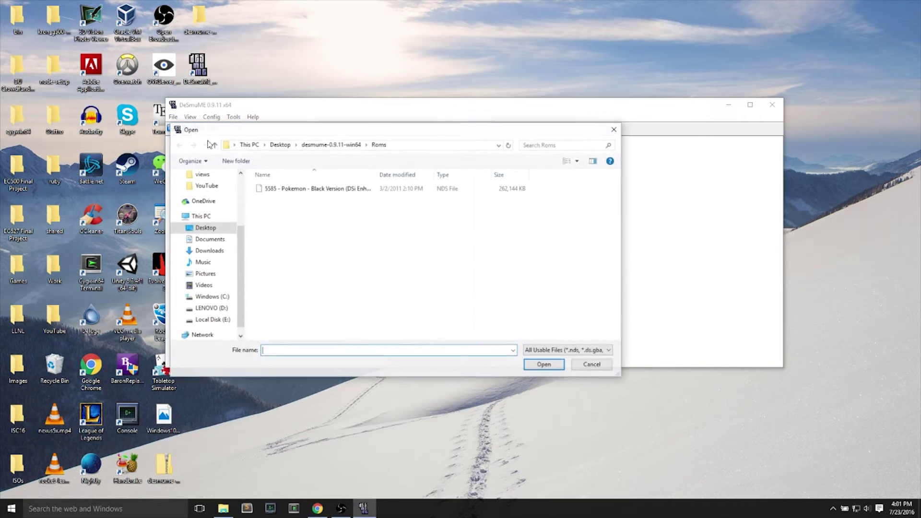
left_click(326, 191)
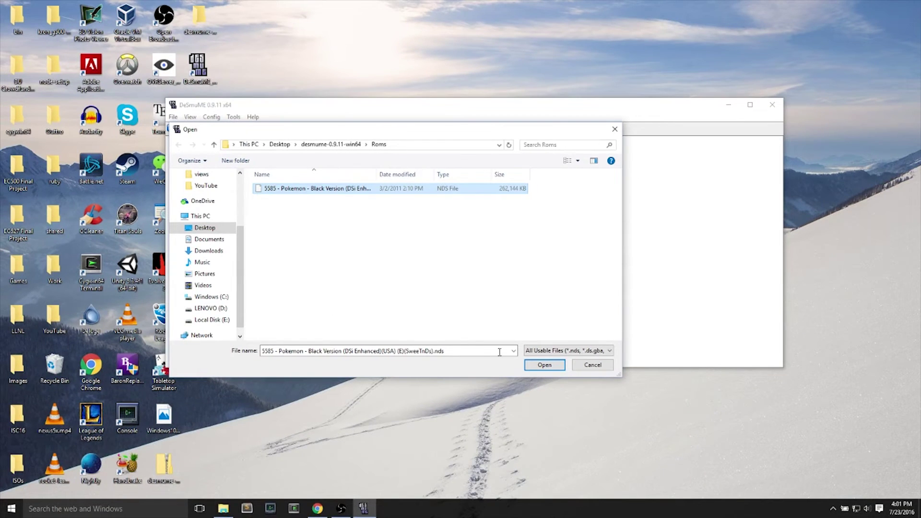
left_click(757, 432)
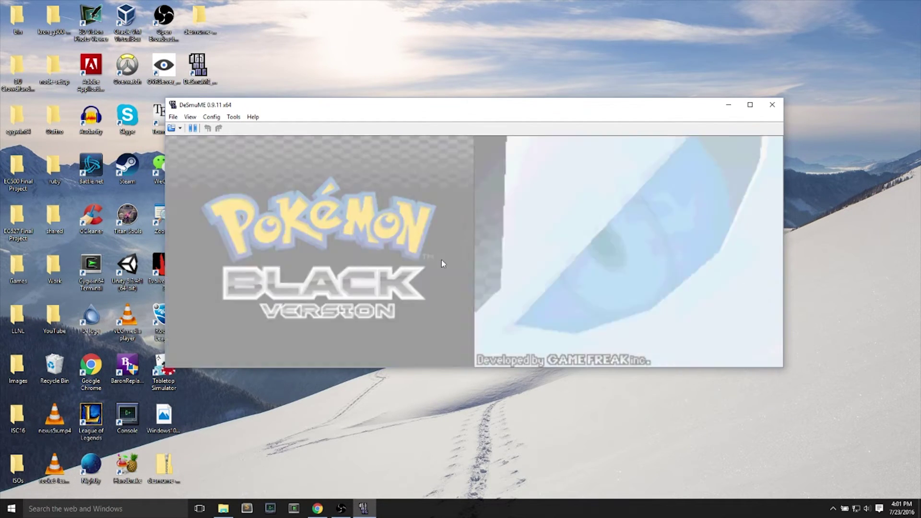
Continue past the title screen, start a New Game from the main menu and advance the professor's greeting.
key("Return")
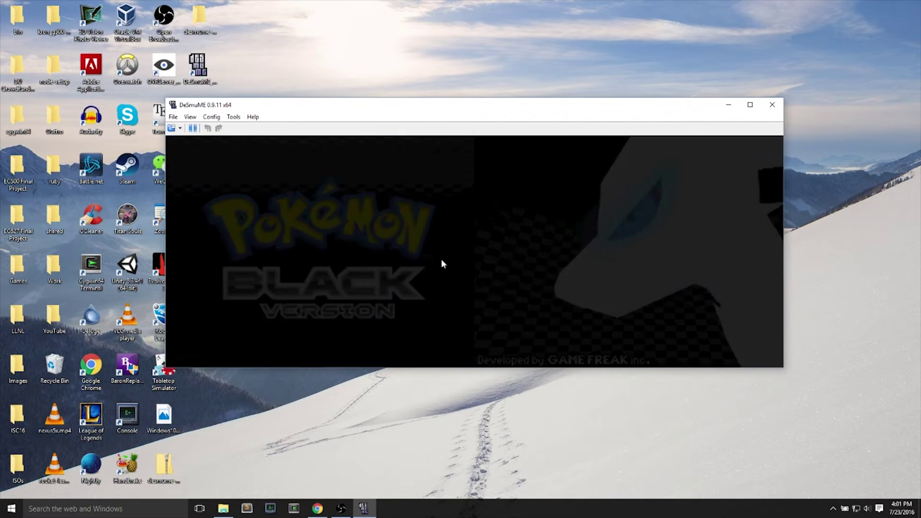
key("Down")
key("Down")
key("Up")
key("Up")
key("Down")
key("Down")
key("Down")
key("Up")
key("Up")
key("Up")
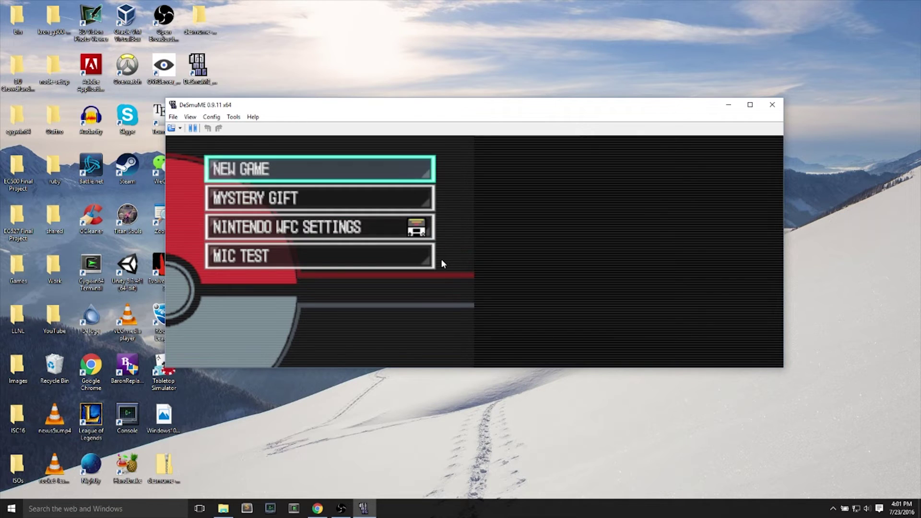
key("Return")
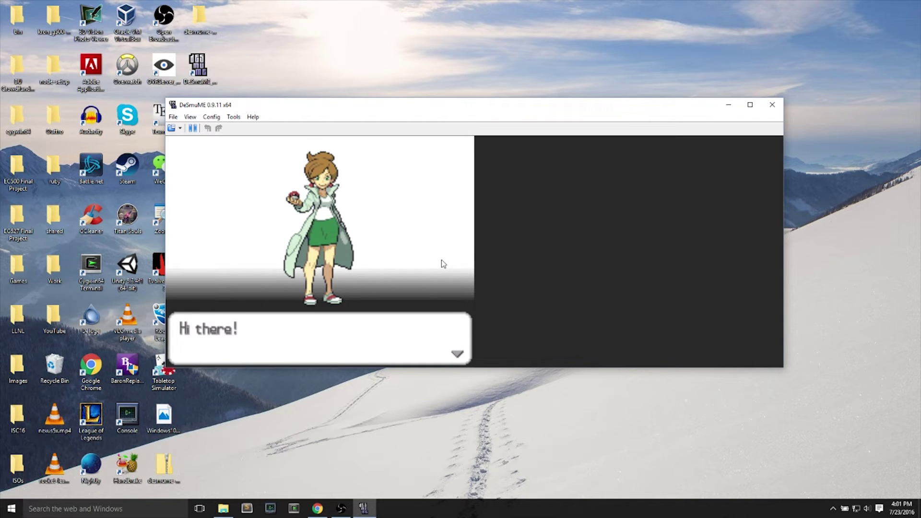
key("x")
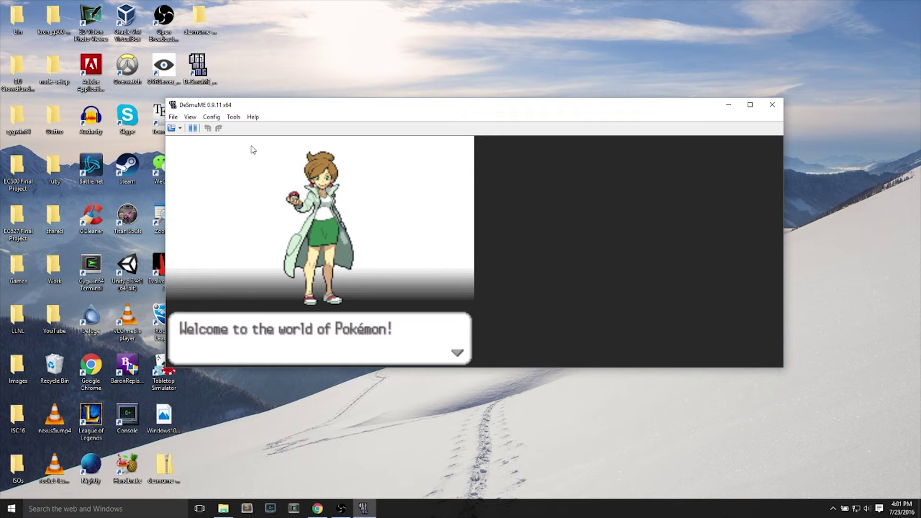
Save the current game state to slot 1.
left_click(171, 117)
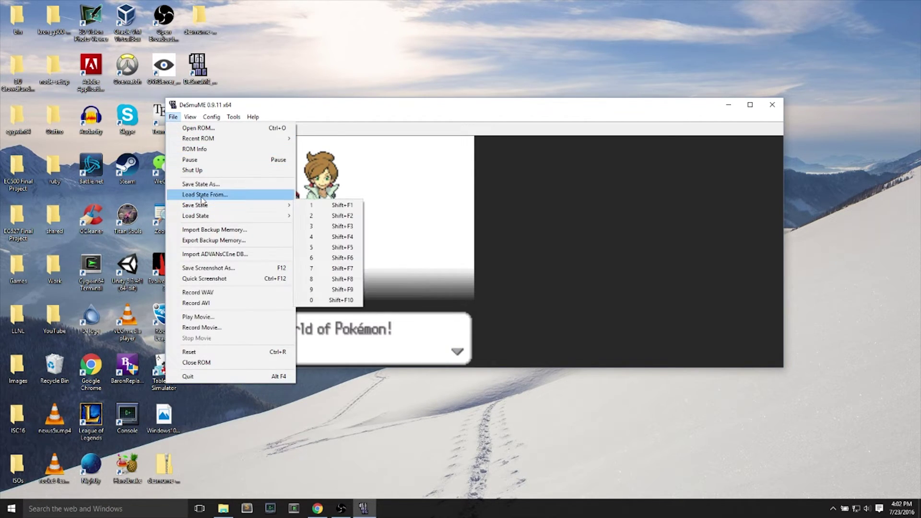
mouse_move(196, 208)
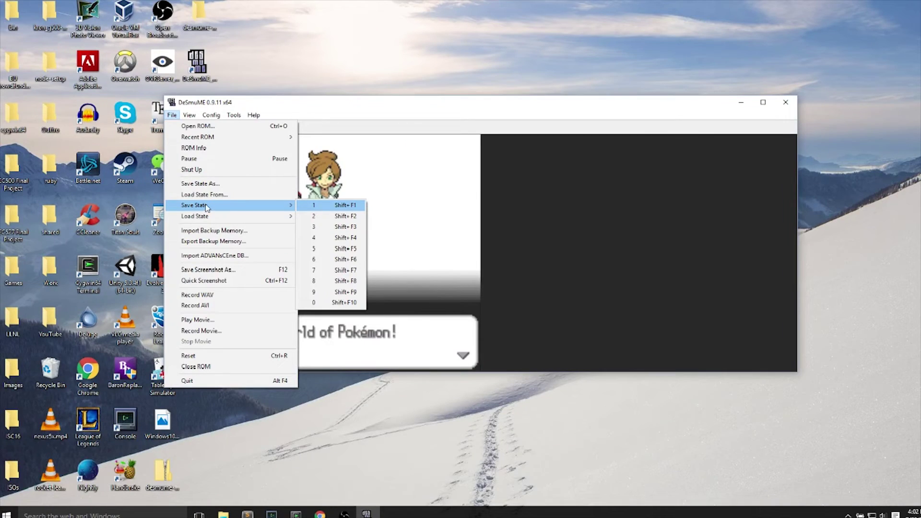
left_click(318, 206)
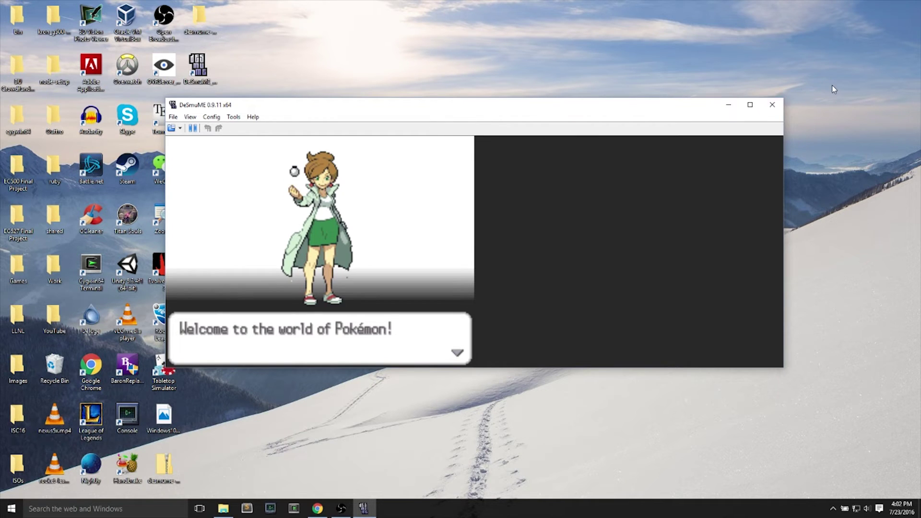
Restart DeSmuME from its desktop shortcut and reload the Pokemon Black ROM from the recent ROMs.
left_click(781, 105)
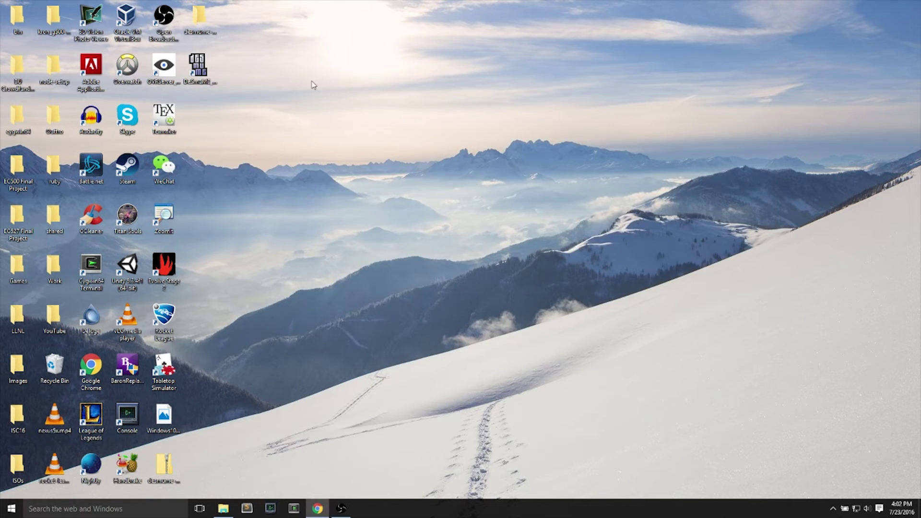
double_click(197, 67)
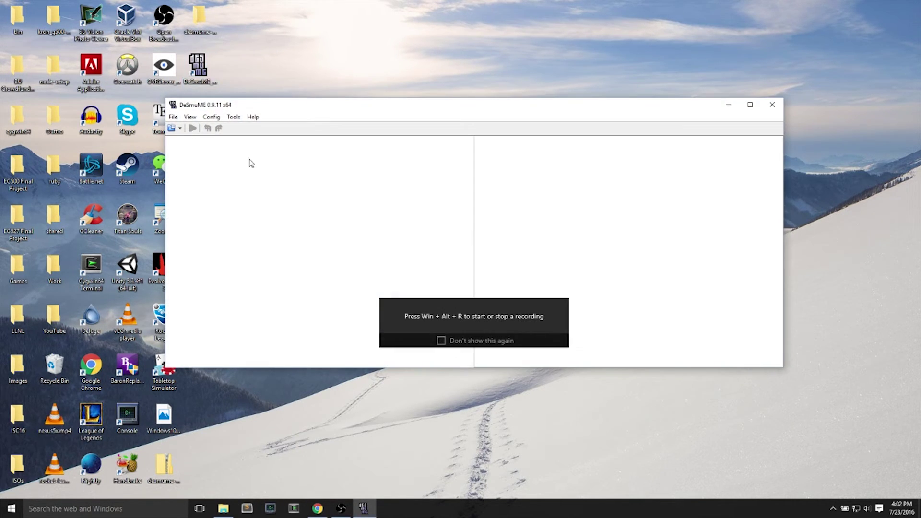
left_click(173, 117)
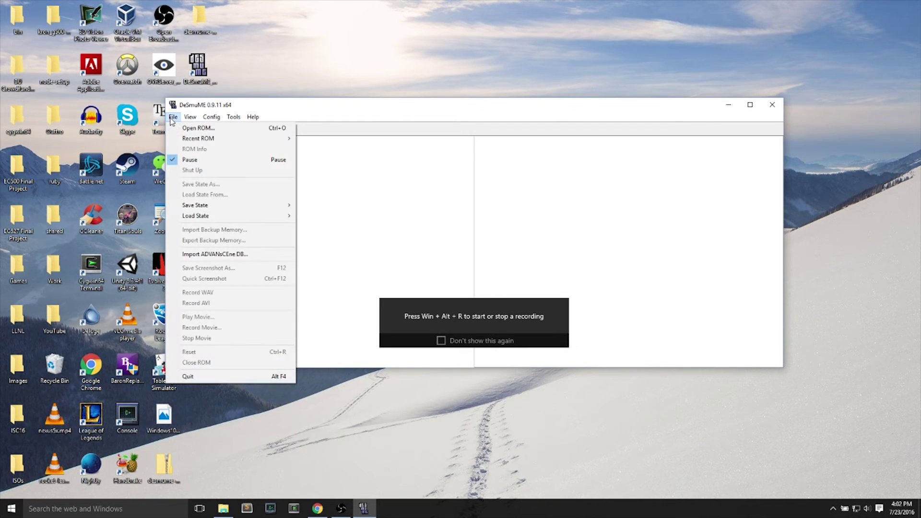
mouse_move(187, 142)
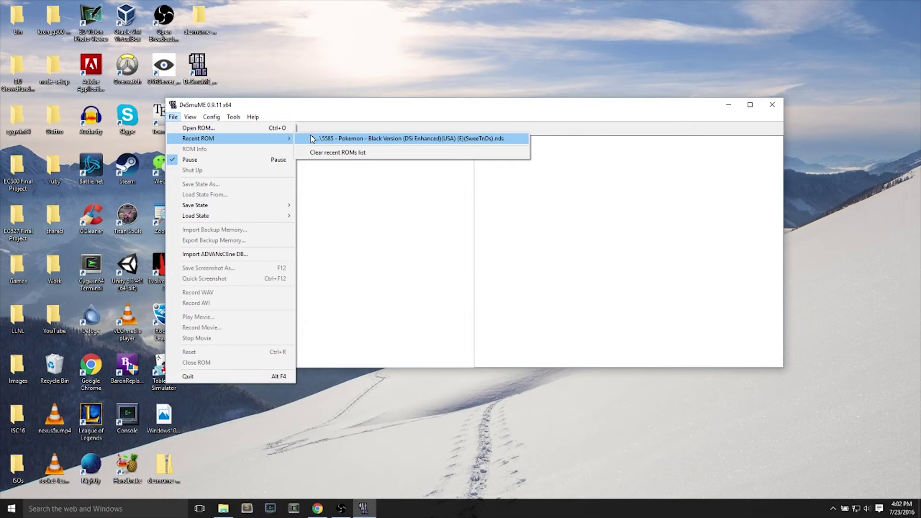
left_click(314, 143)
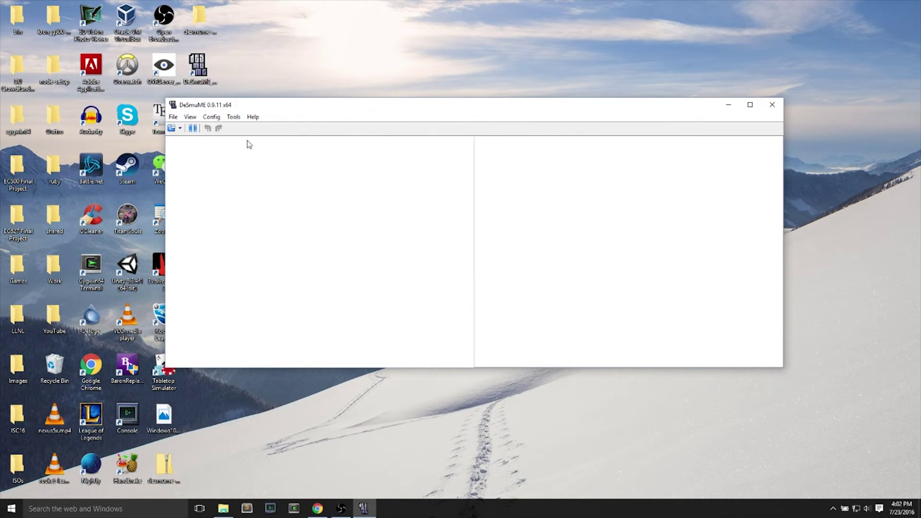
Load the saved state from slot 1 and continue through the professor's dialogue.
left_click(173, 117)
mouse_move(201, 217)
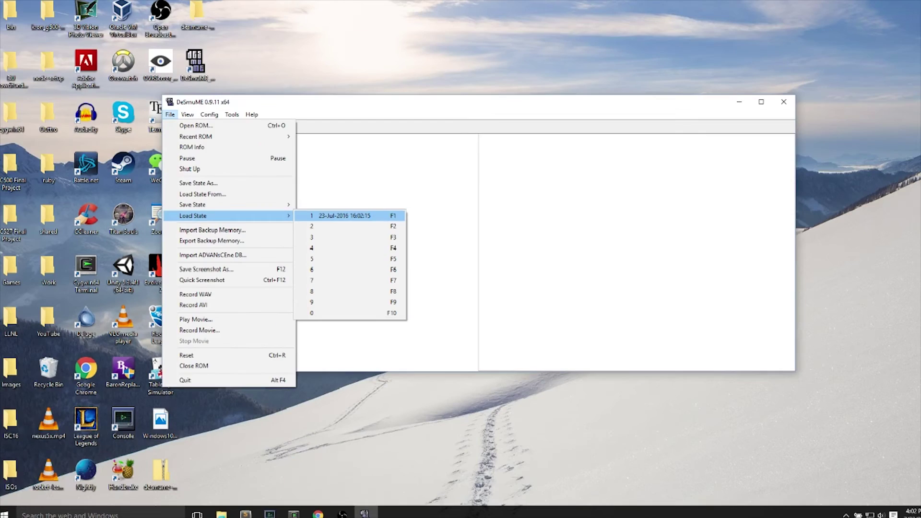
left_click(312, 217)
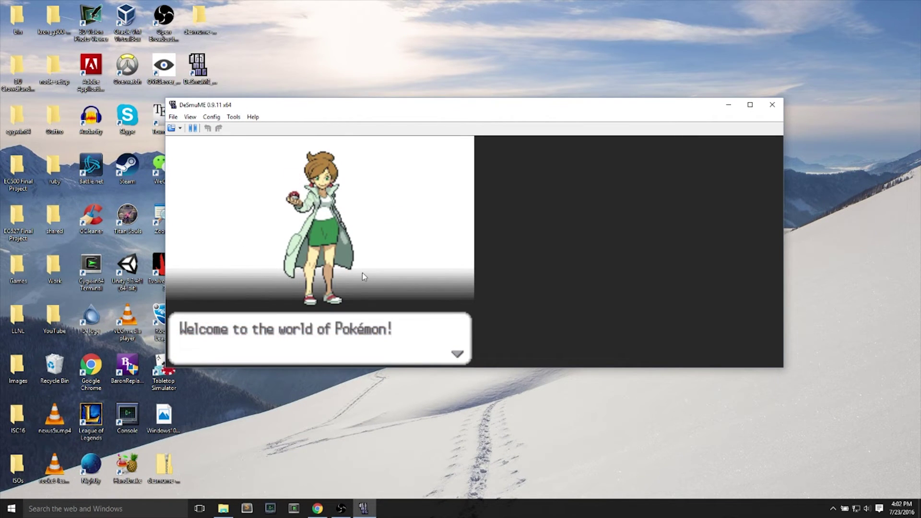
key("x")
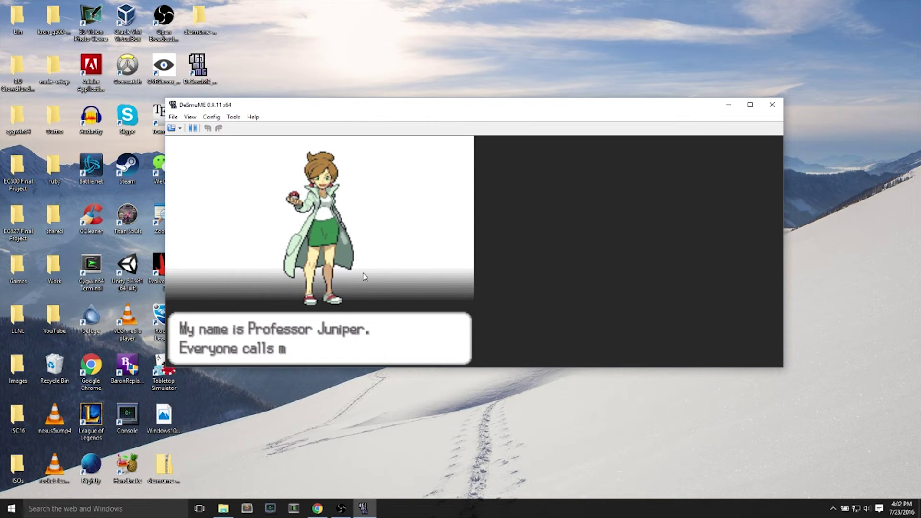
key("x")
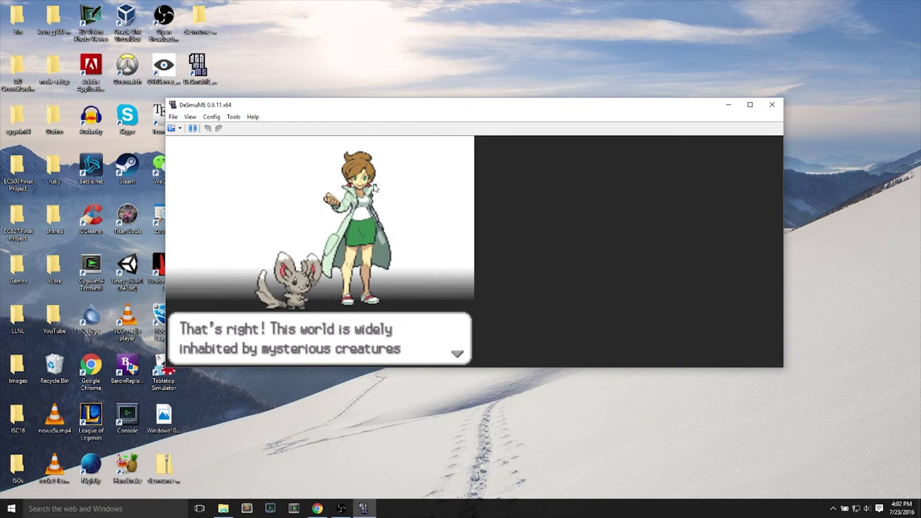
left_click(234, 116)
mouse_move(211, 117)
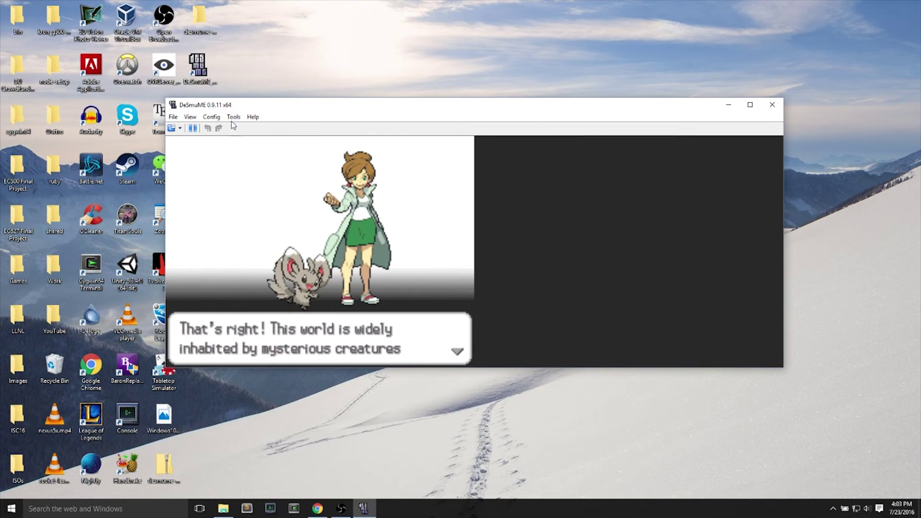
Review the advanced bus-level timing and dynamic recompiler options in the emulation settings, then close them without changing anything.
left_click(92, 96)
left_click(224, 139)
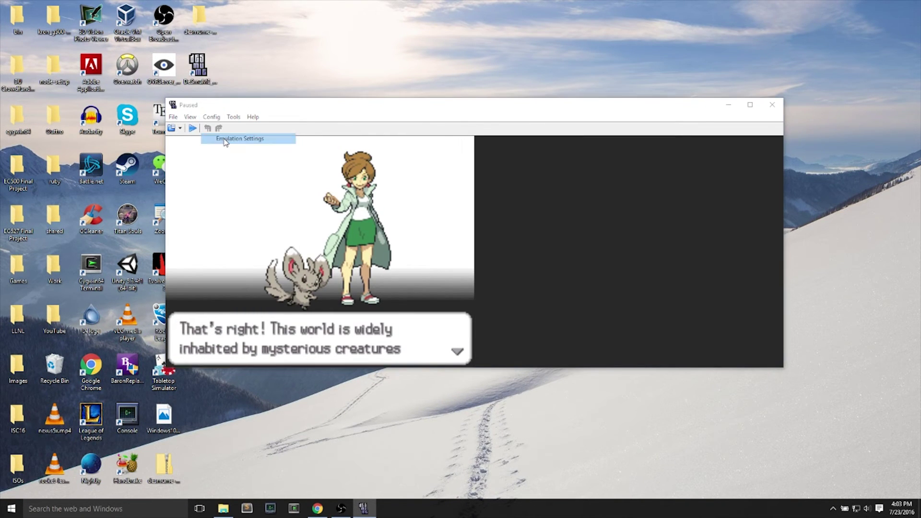
left_click_drag(411, 166, 403, 157)
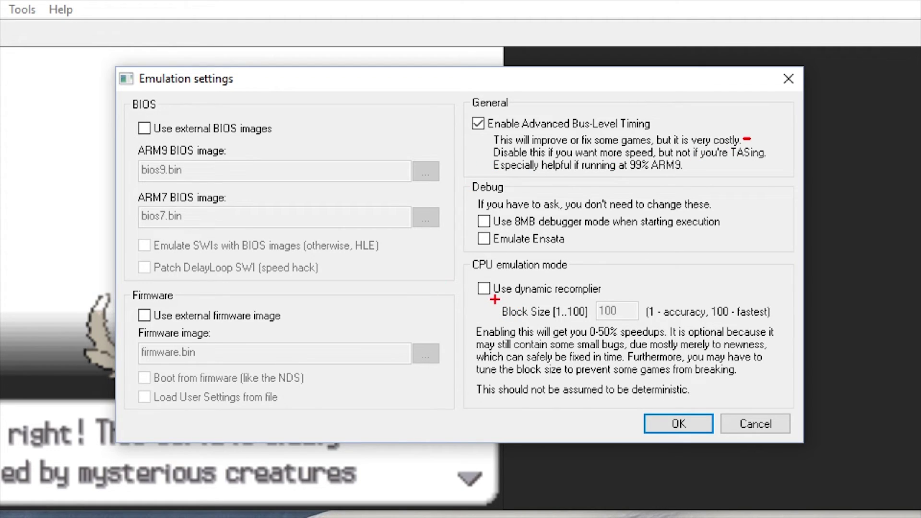
left_click_drag(495, 300, 605, 295)
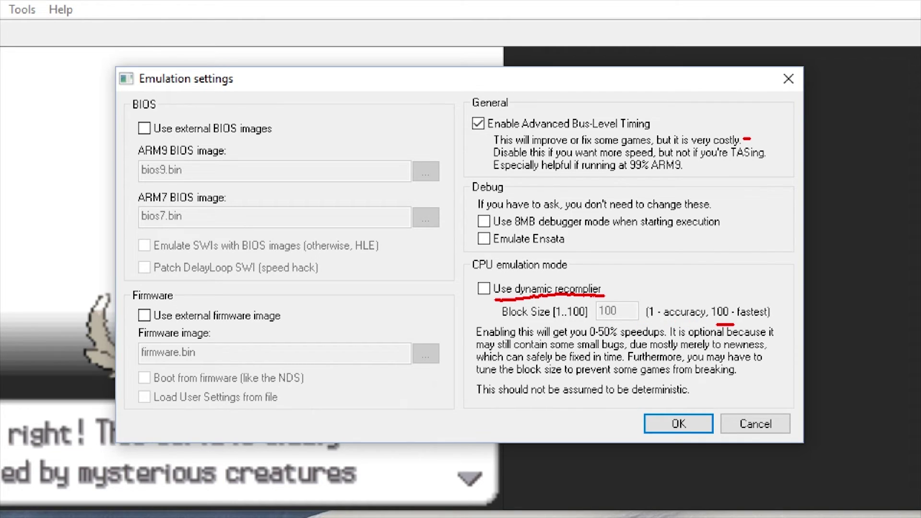
left_click_drag(734, 324, 769, 325)
left_click_drag(472, 341, 652, 341)
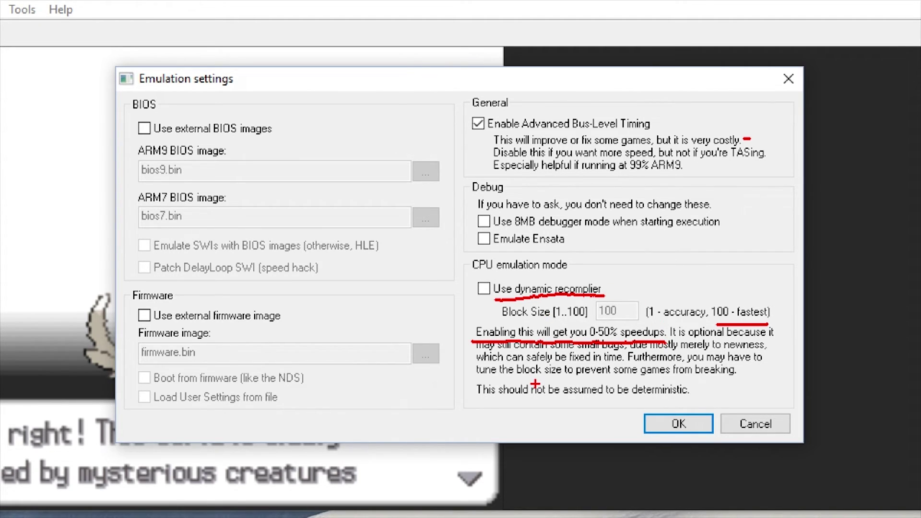
key("Escape")
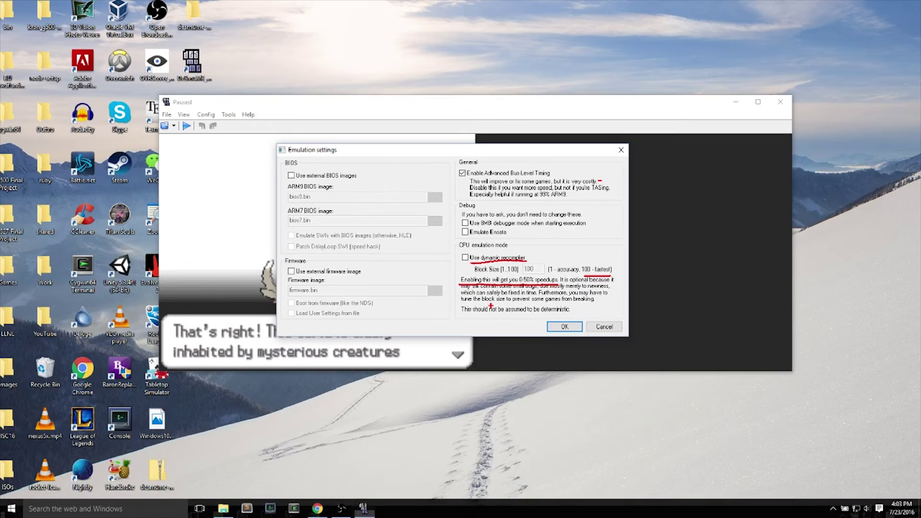
left_click(606, 323)
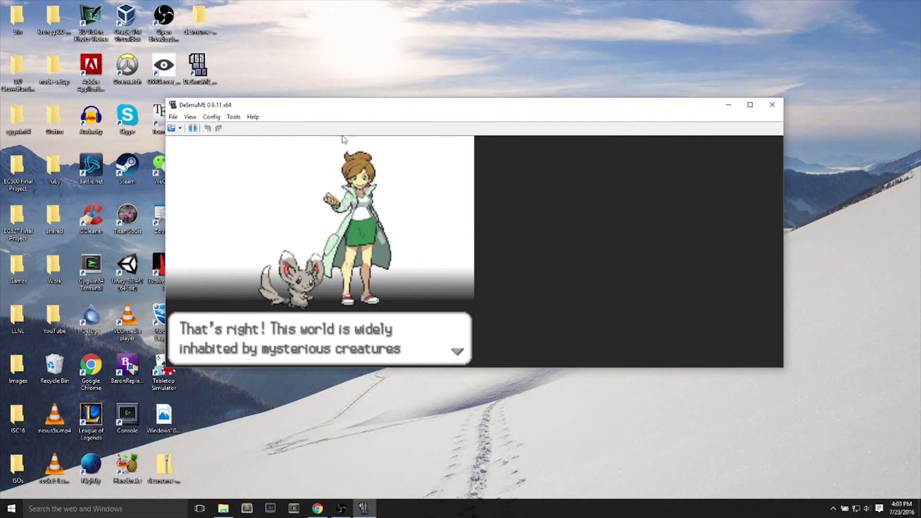
Review the 3D settings for the SoftRasterizer renderer and close them without changing anything.
left_click(211, 117)
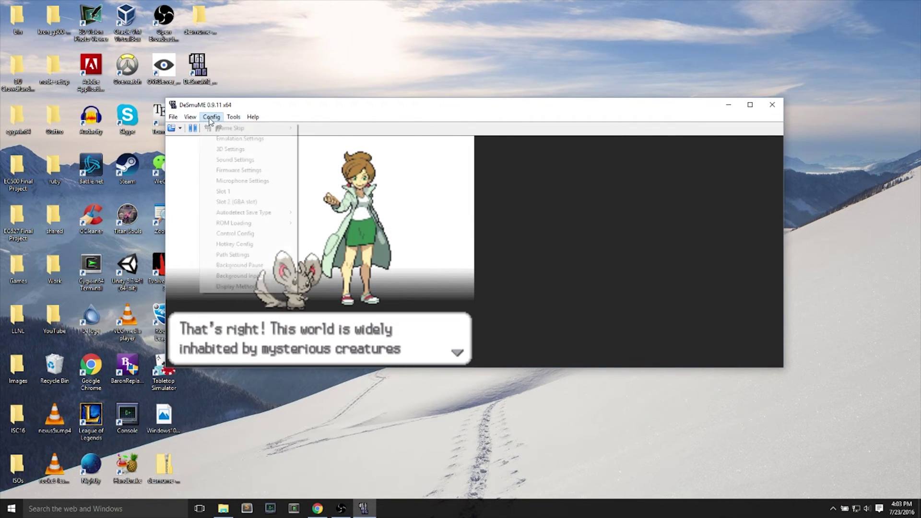
left_click(227, 150)
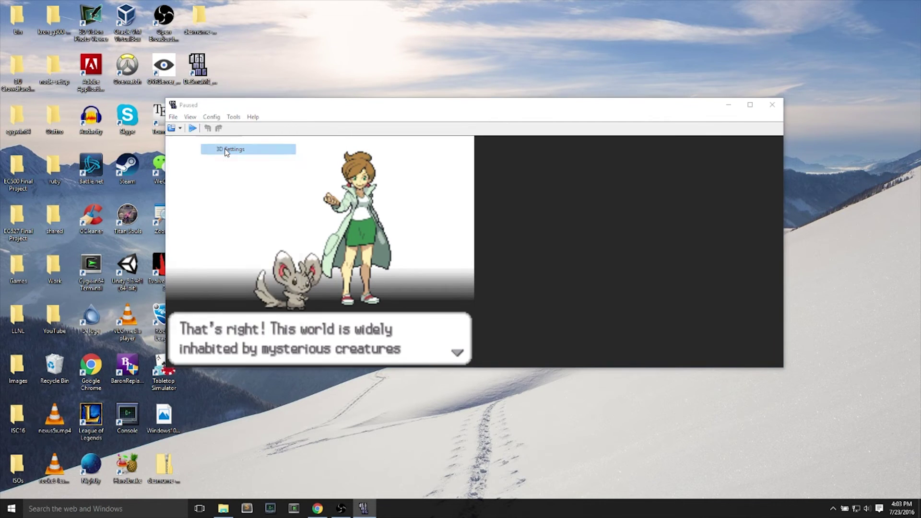
left_click_drag(271, 136, 490, 136)
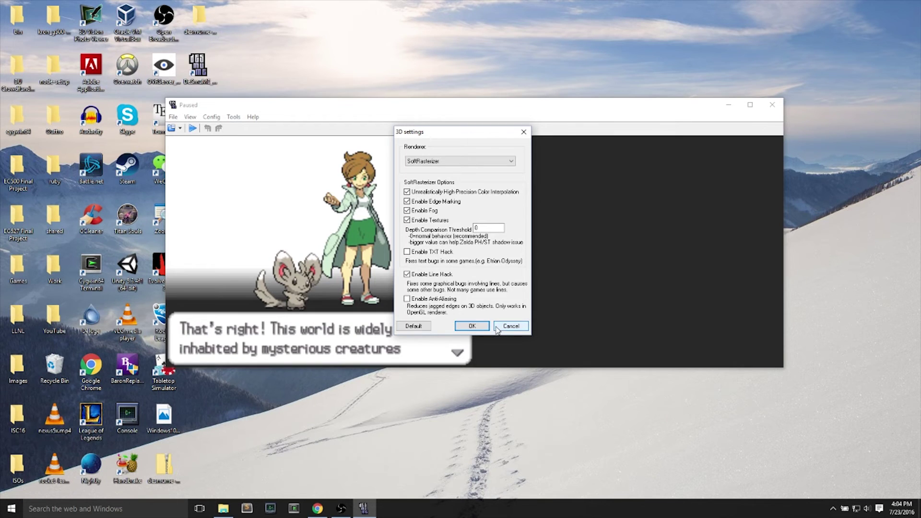
left_click(511, 327)
Open the control configuration and map the UP button to the End key.
left_click(208, 120)
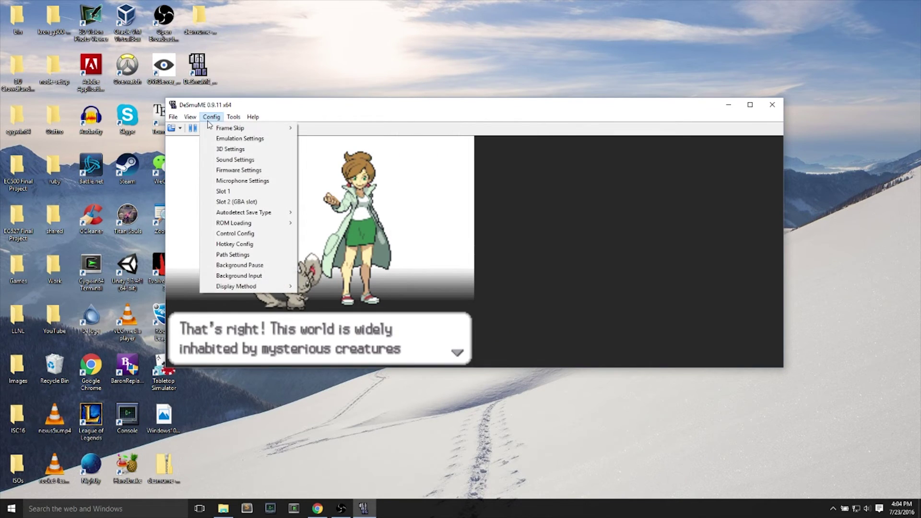
mouse_move(254, 286)
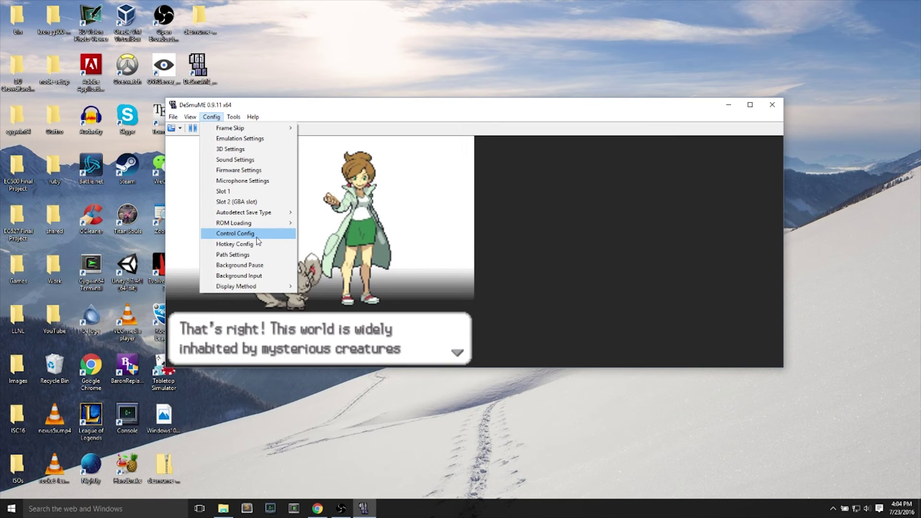
left_click(258, 237)
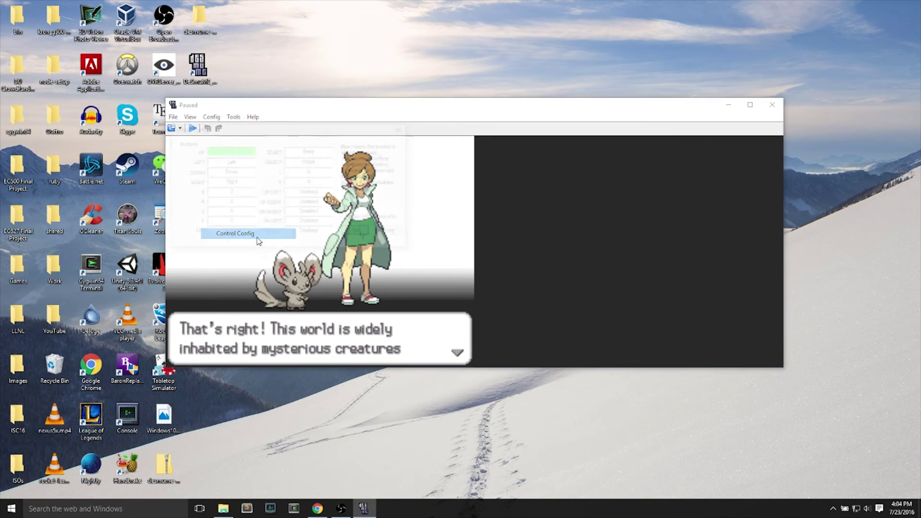
left_click_drag(306, 130, 490, 159)
key("ctrl")
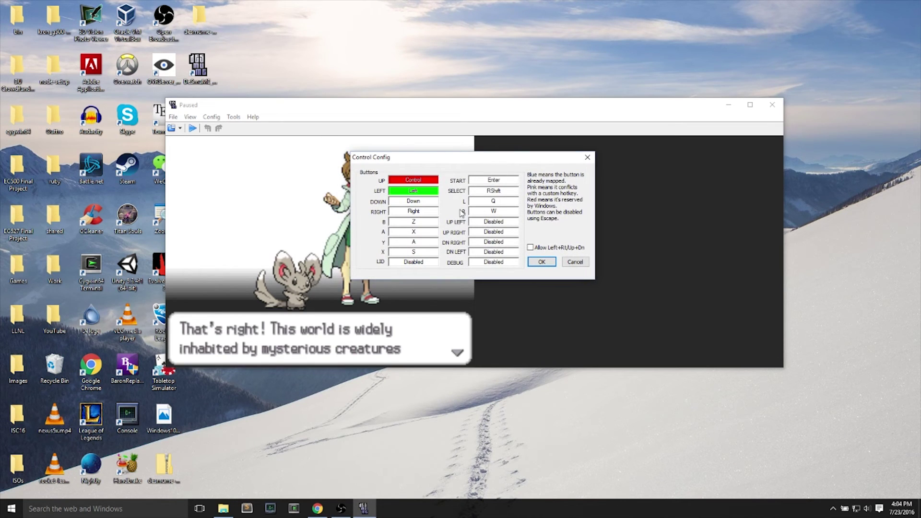
left_click(432, 182)
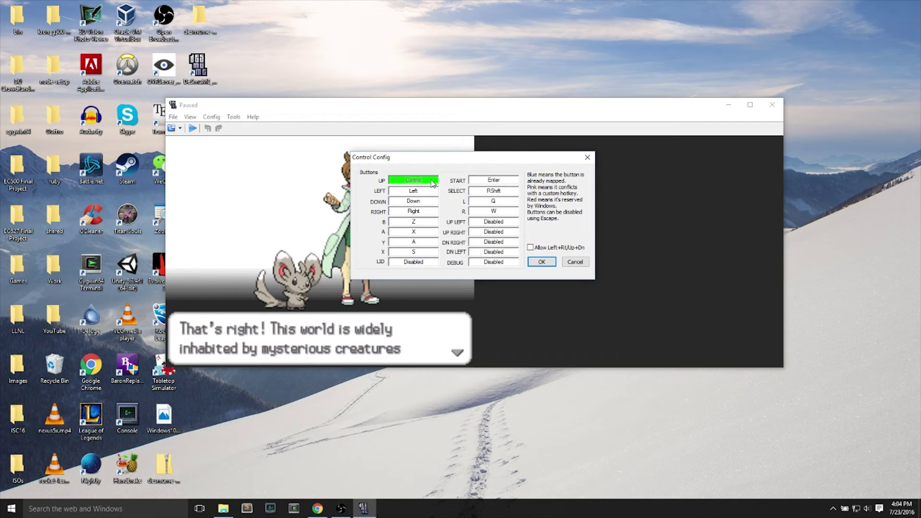
key("End")
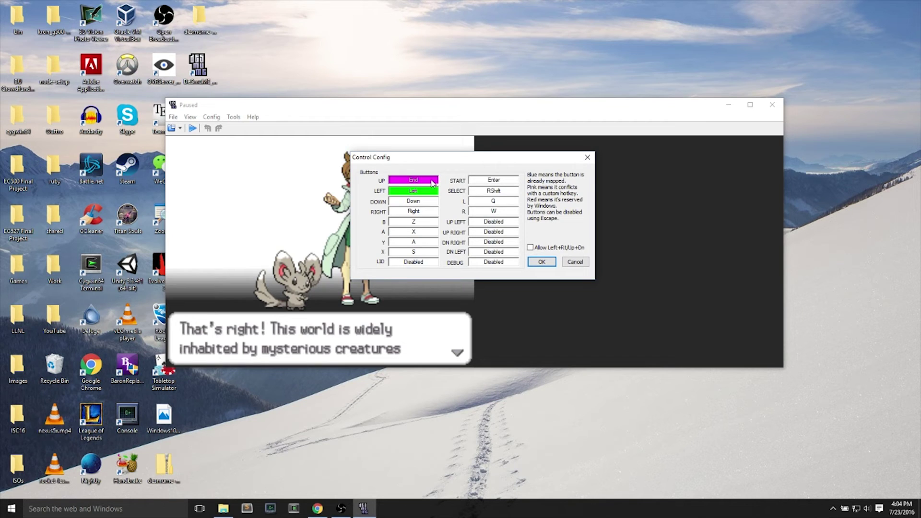
Restore the UP button to the Up key and the LEFT button to the Left key, and accept the control configuration.
left_click(431, 182)
key("Up")
key("ctrl")
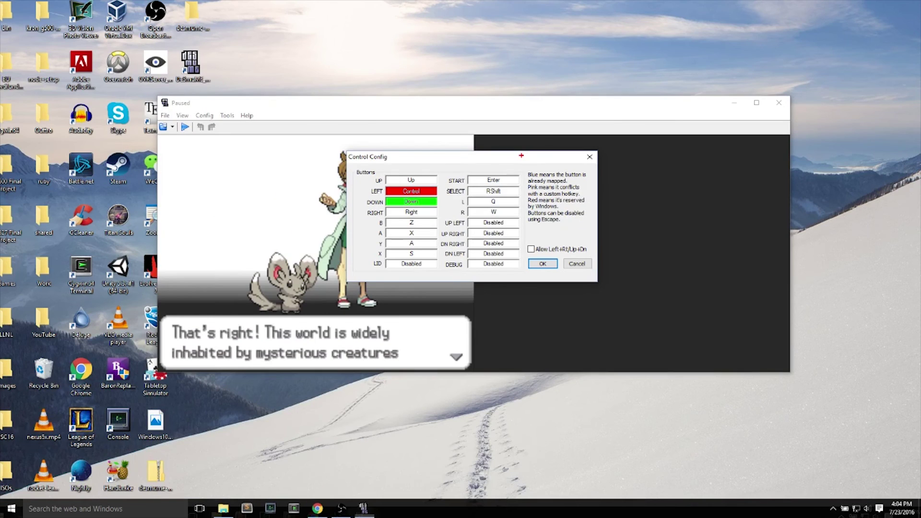
left_click(493, 202)
left_click(425, 193)
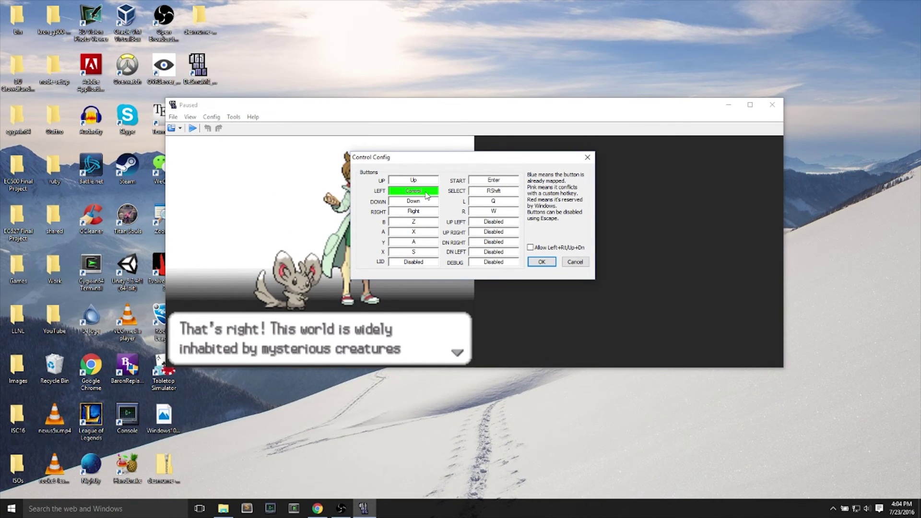
key("Left")
left_click(542, 261)
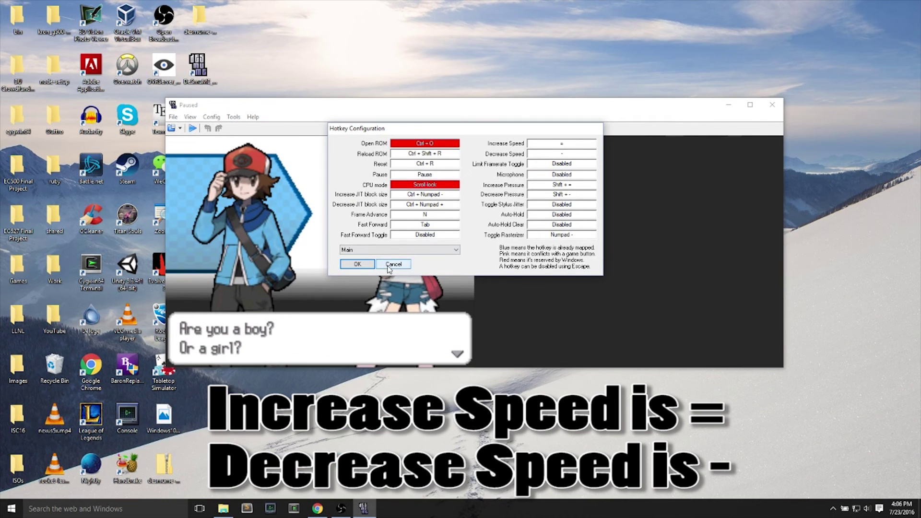
Close the hotkey configuration and raise the emulation speed in increments to a target FPS factor of 4.0.
left_click(358, 264)
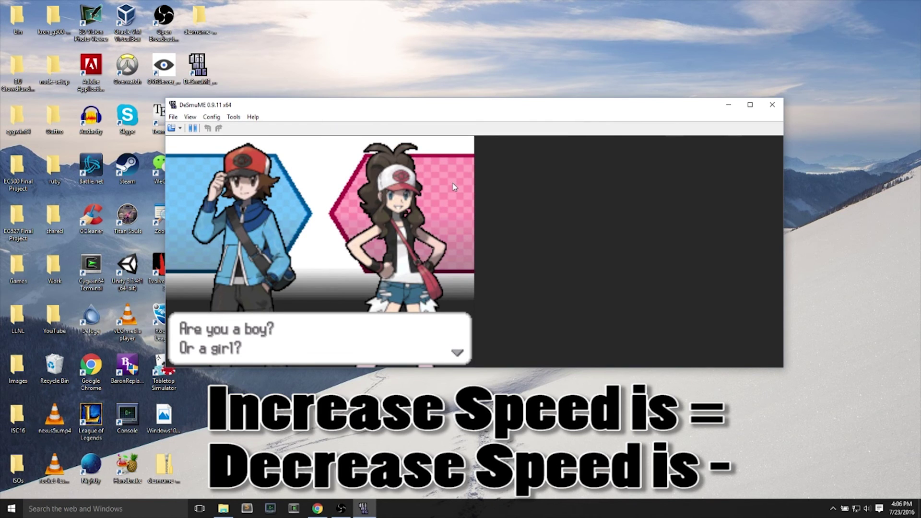
key("equal")
key("equal")
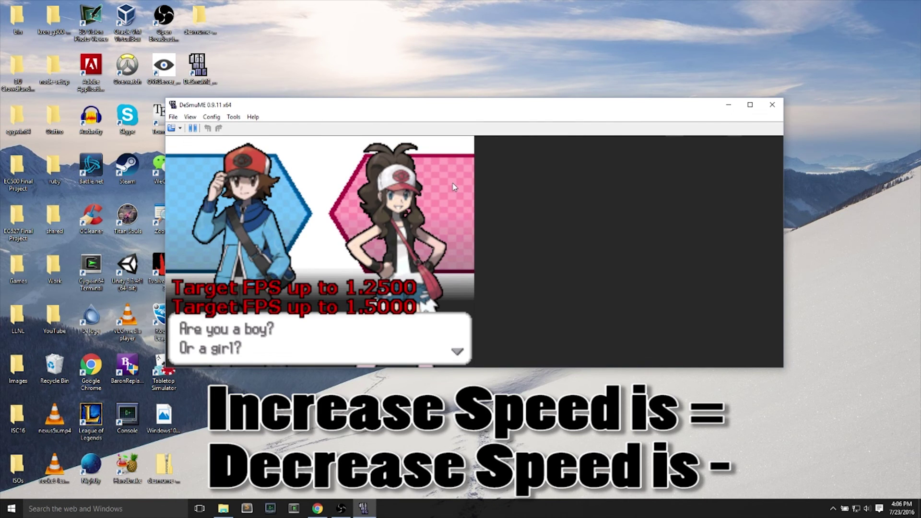
key("equal")
key("equal")
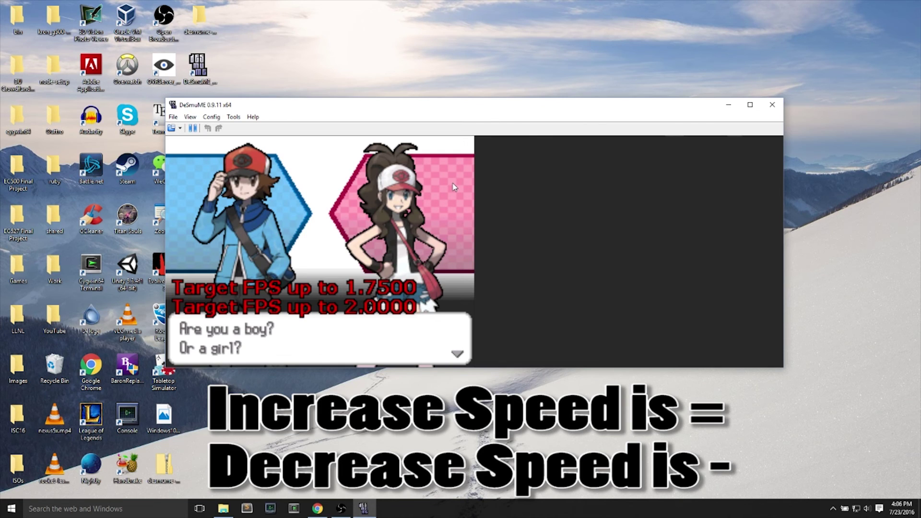
key("equal")
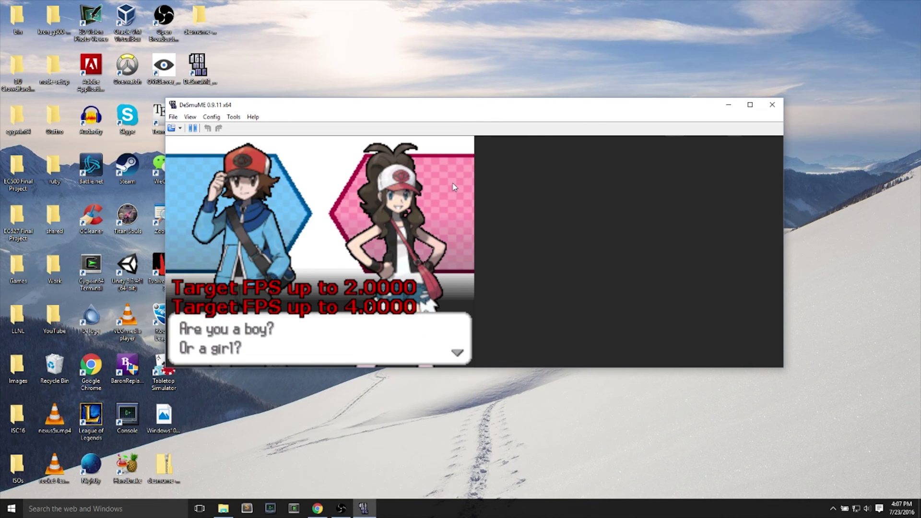
Select the boy character, confirm the choice with Yes and advance to the name entry.
key("Left")
key("x")
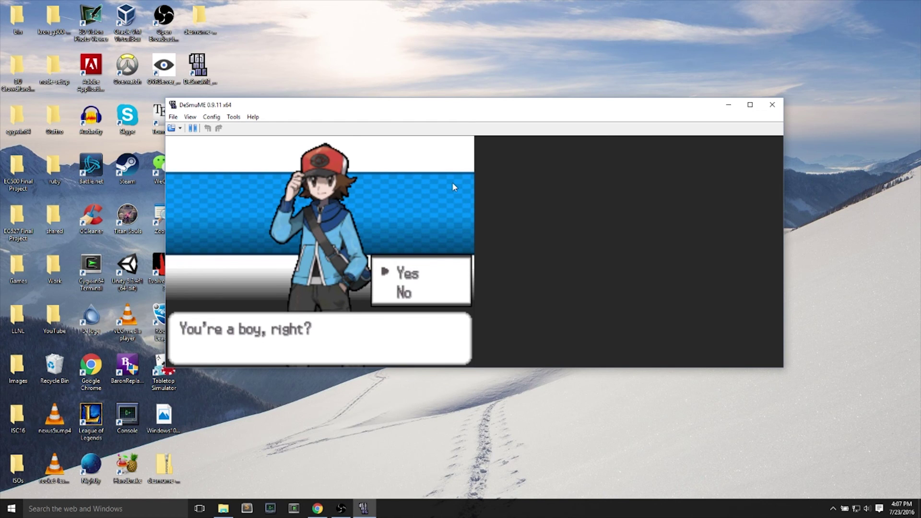
key("x")
key("x")
key("x")
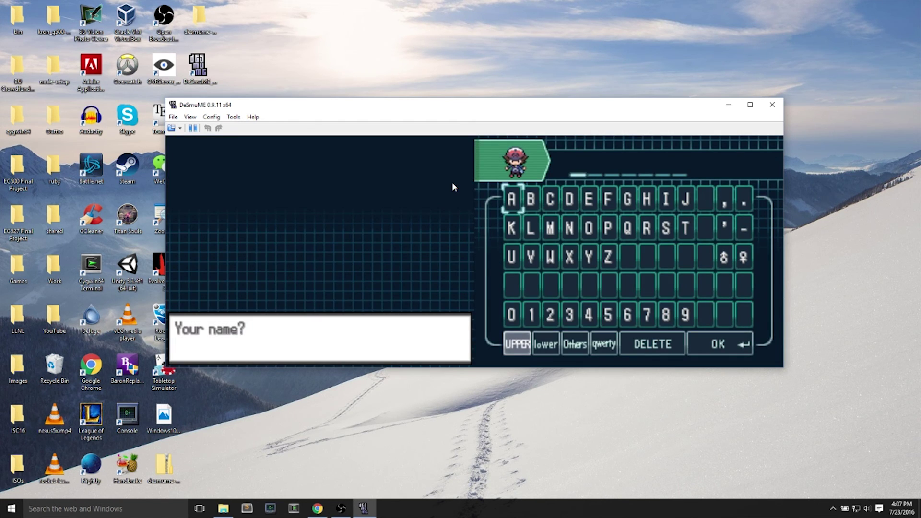
Spell out MICRO as the player name on the in-game letter grid.
key("Down")
key("Right")
key("Right")
key("x")
key("Right")
key("Right")
key("Right")
key("Right")
key("Right")
key("Right")
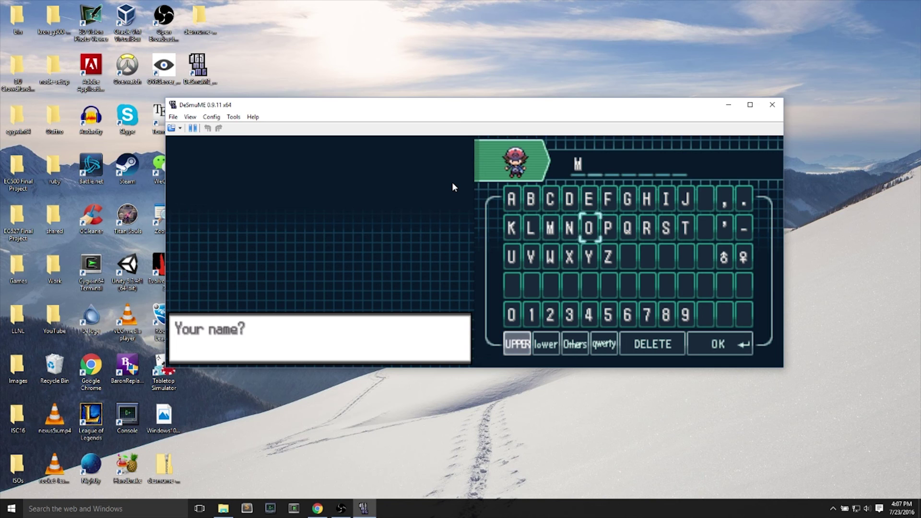
key("Up")
key("x")
key("Left")
key("Left")
key("Up")
key("Left")
key("Left")
key("x")
key("Down")
key("Right")
key("Right")
key("Right")
key("Right")
key("Right")
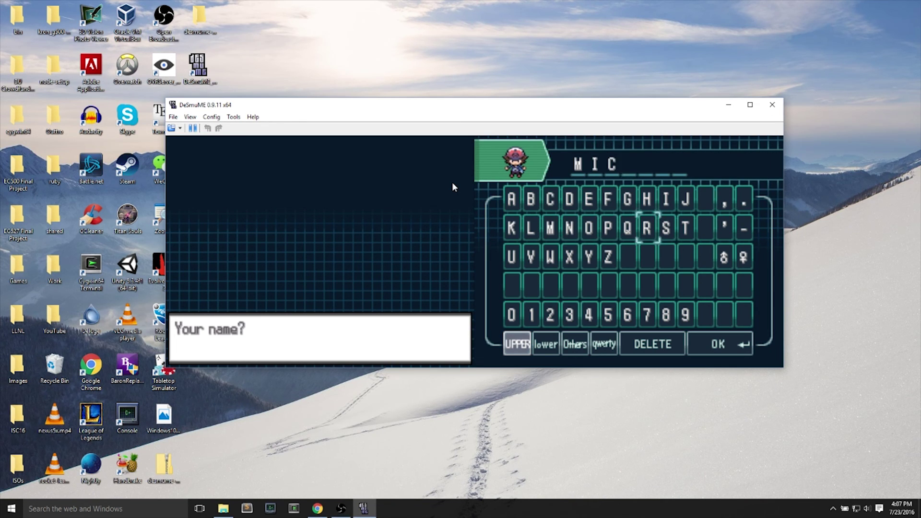
key("x")
key("Left")
key("Left")
key("Left")
key("x")
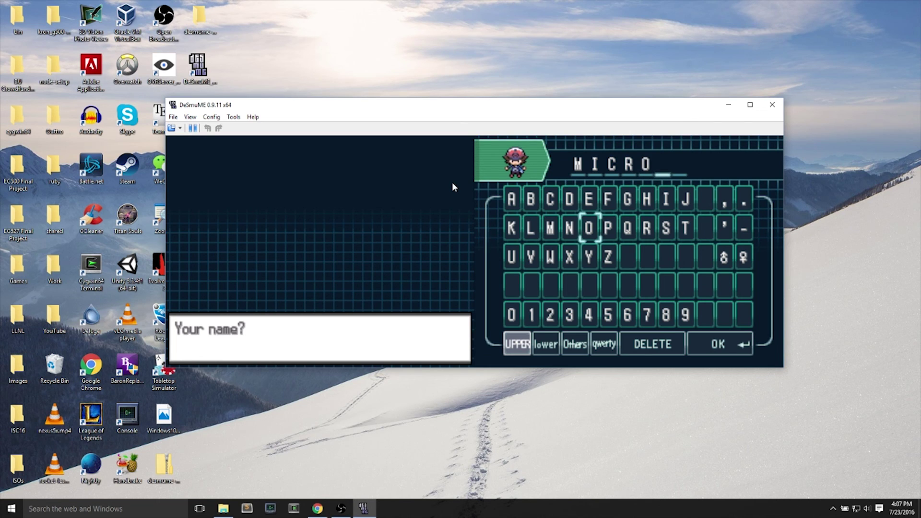
Lower the emulation speed in increments to a target FPS factor of 1.0.
key("minus")
key("minus")
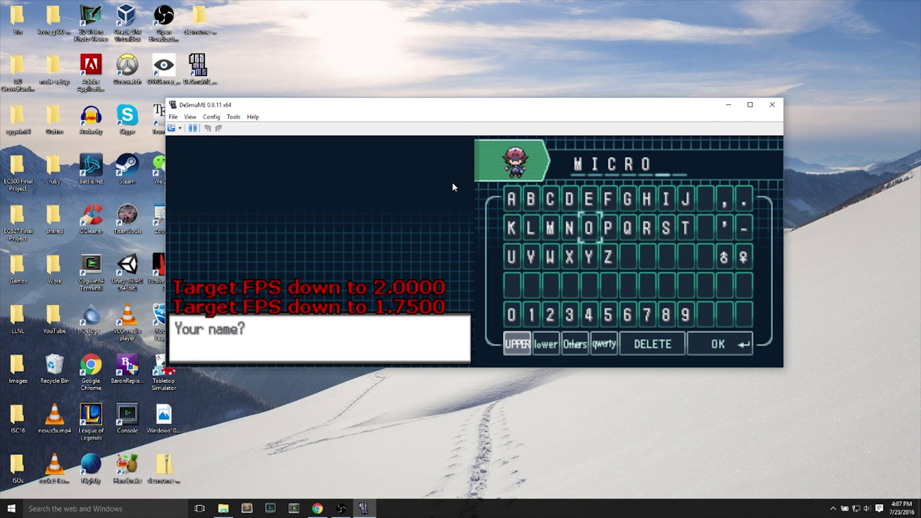
key("minus")
key("minus")
key("minus")
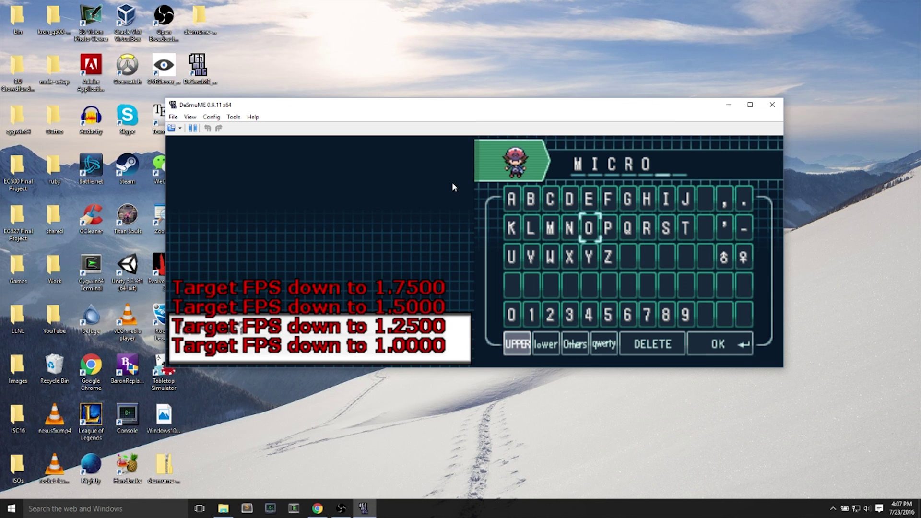